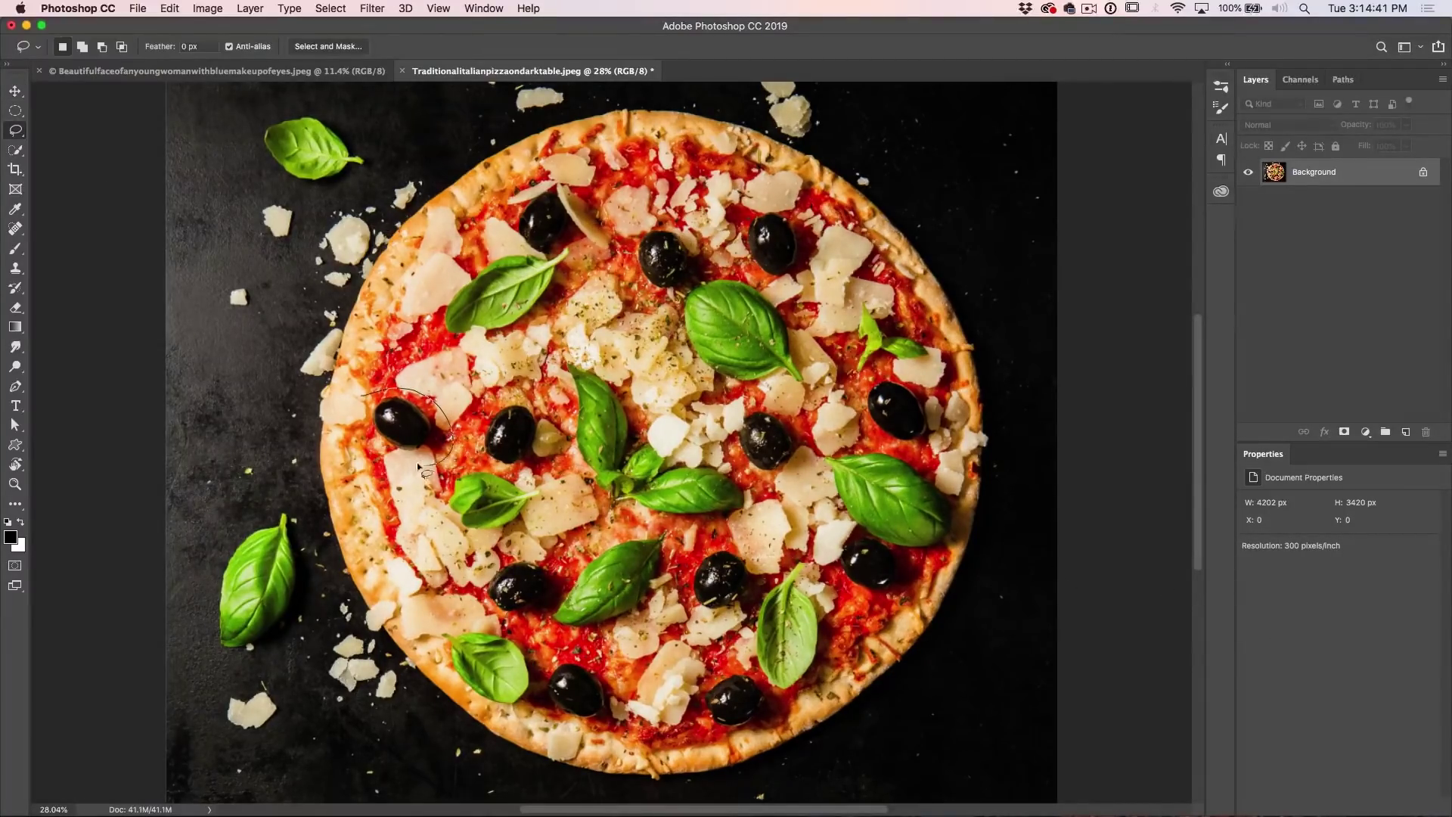
Step: Shift-lasso each remaining olive across the pizza, including the bottom ones, into the selection
key(shift)
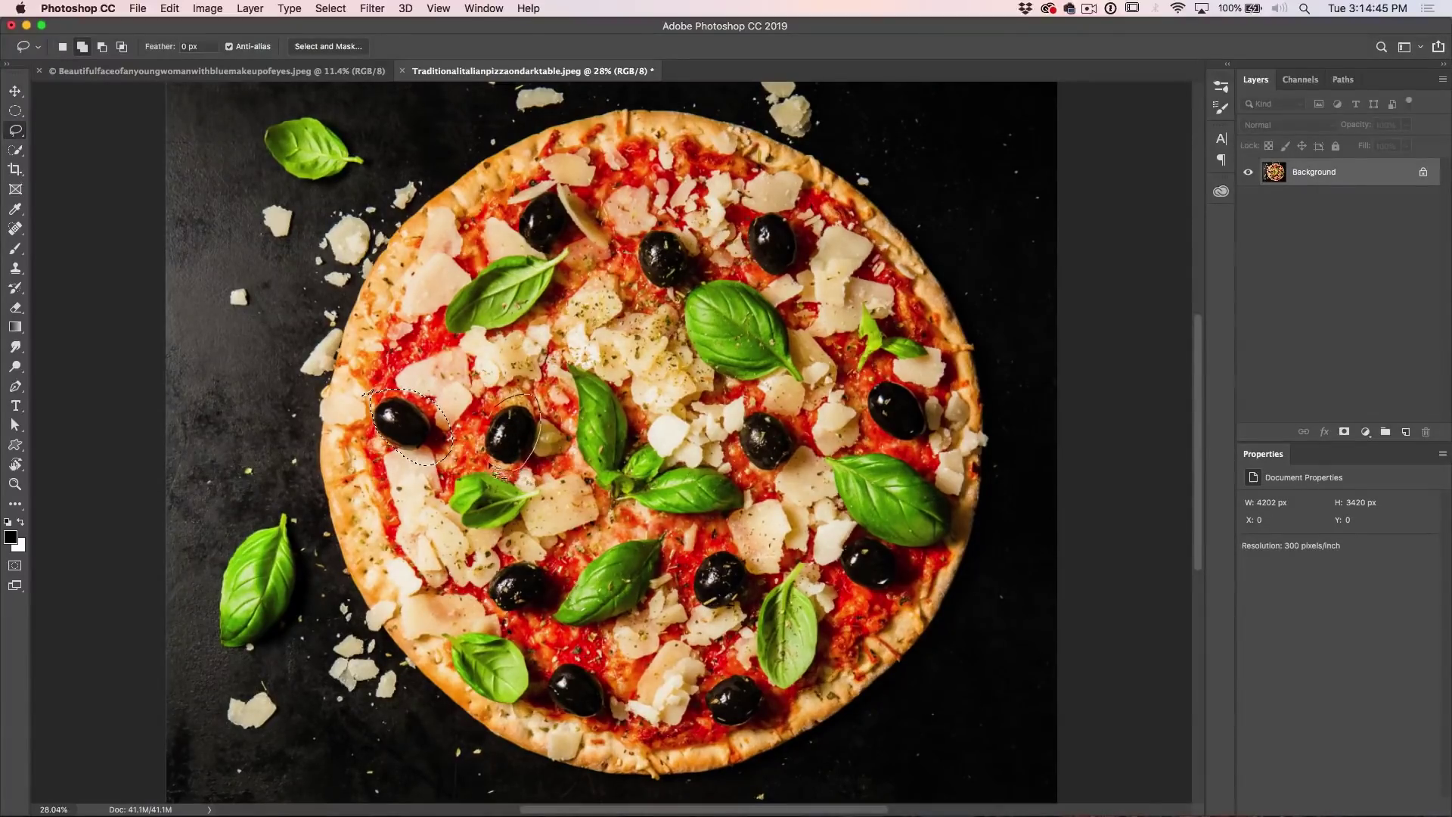
drag(506, 398, 506, 397)
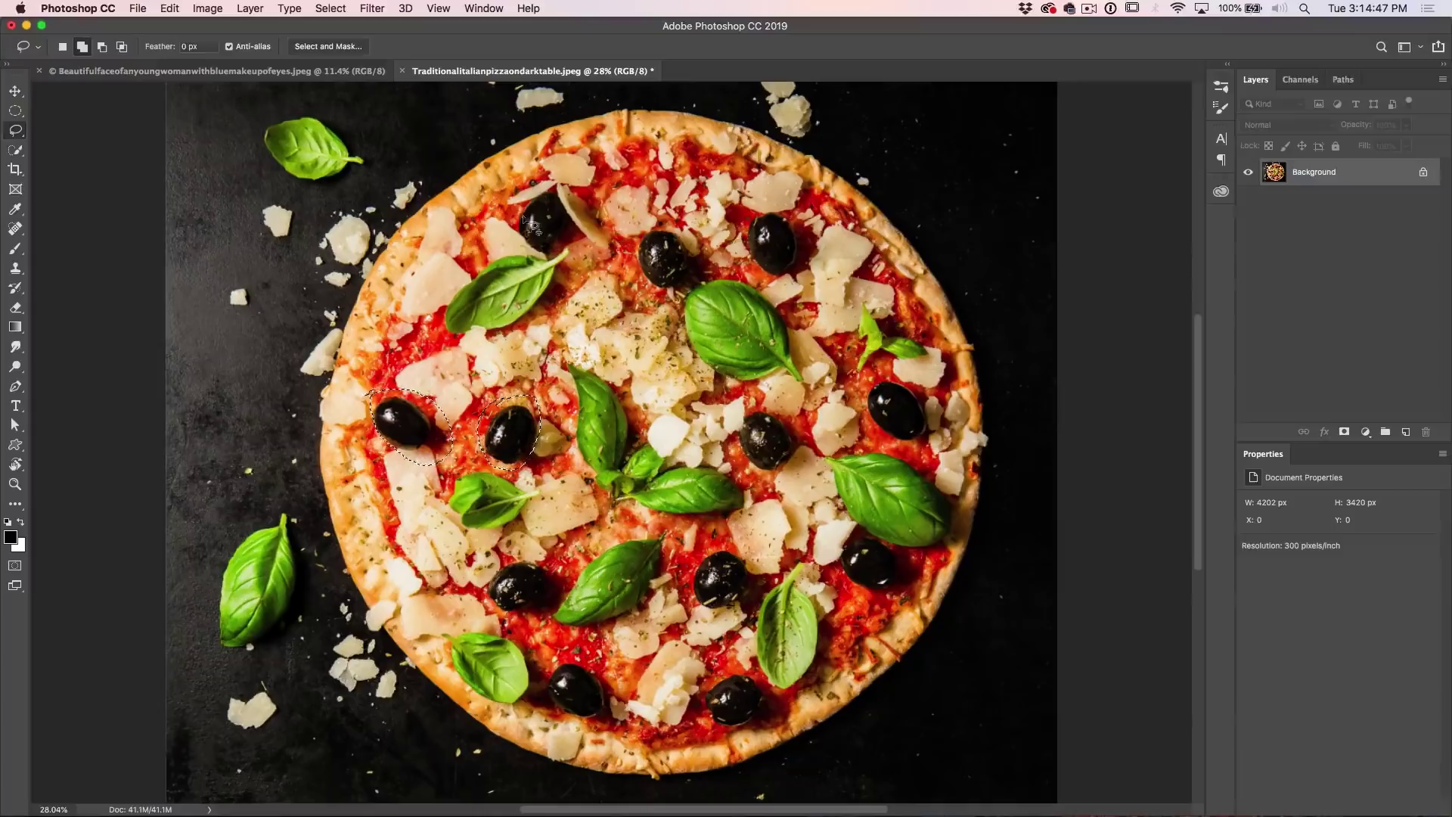
drag(571, 219, 519, 193)
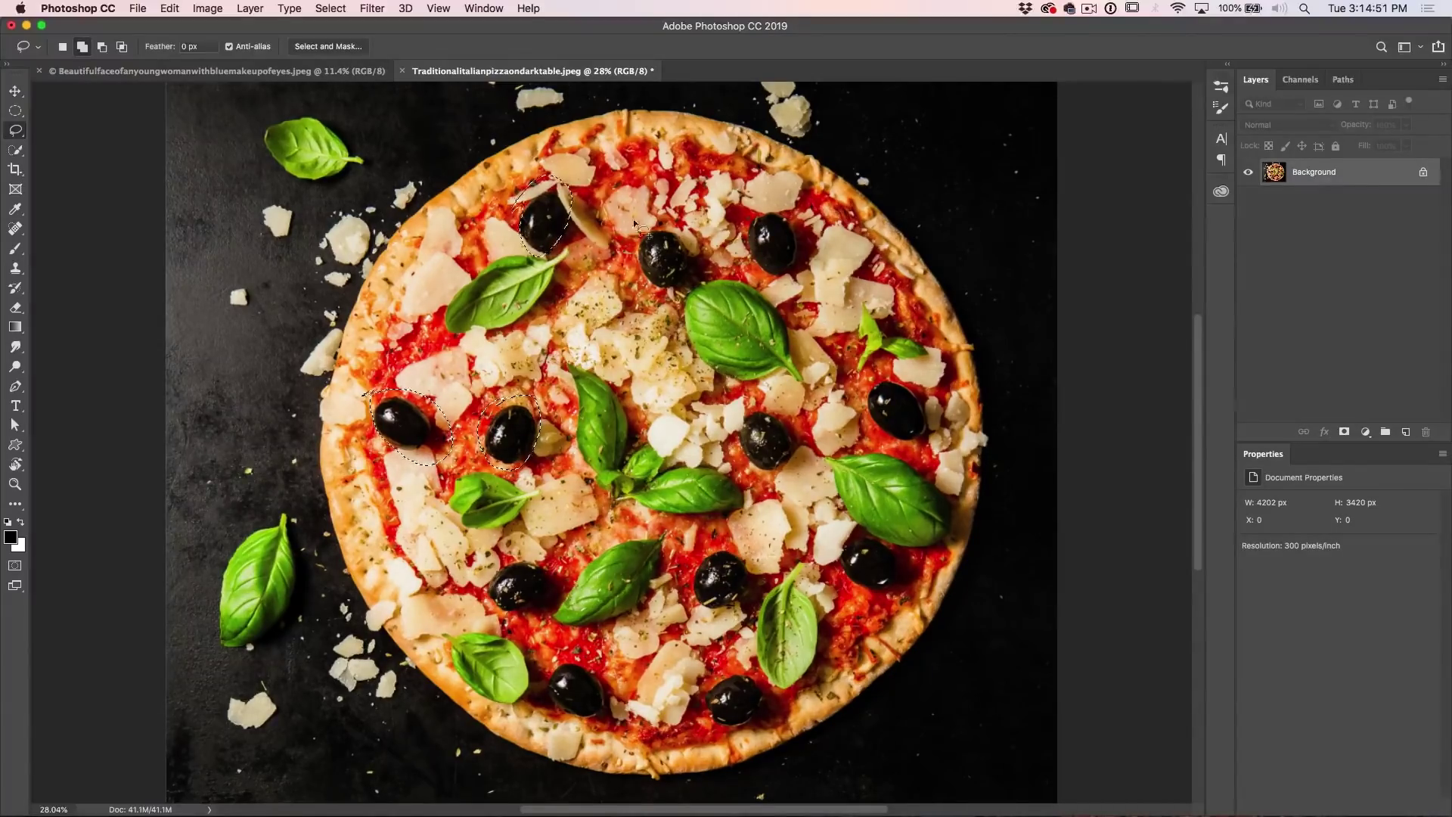
drag(629, 241, 631, 238)
drag(745, 220, 748, 218)
drag(730, 435, 733, 431)
drag(866, 393, 869, 390)
drag(847, 545, 850, 541)
drag(488, 575, 490, 571)
drag(556, 666, 556, 665)
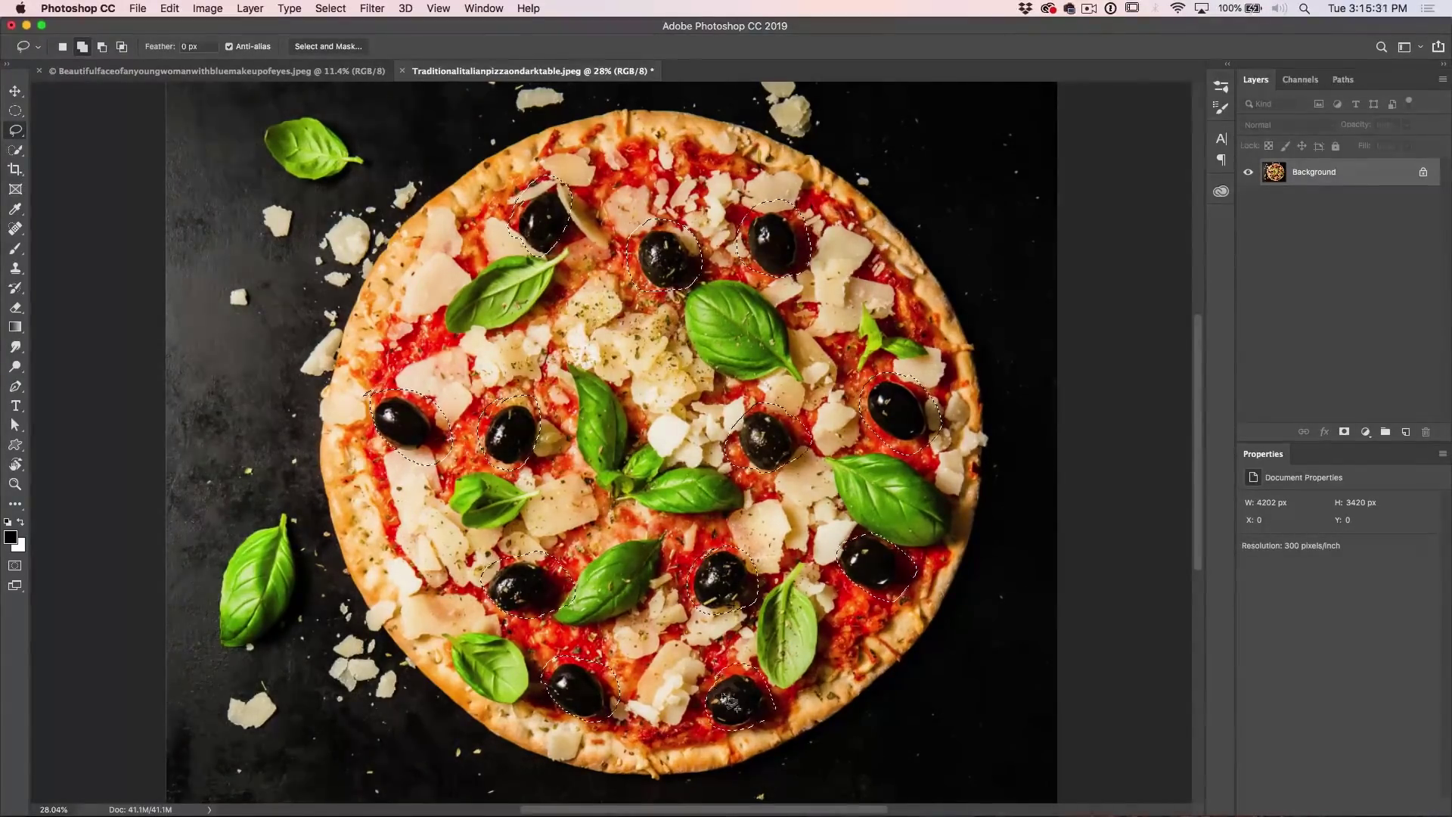
drag(696, 556, 698, 552)
drag(715, 670, 718, 665)
key(shift)
Step: Fill the olive selection with Content-Aware contents to erase the olives
key(shift+BackSpace)
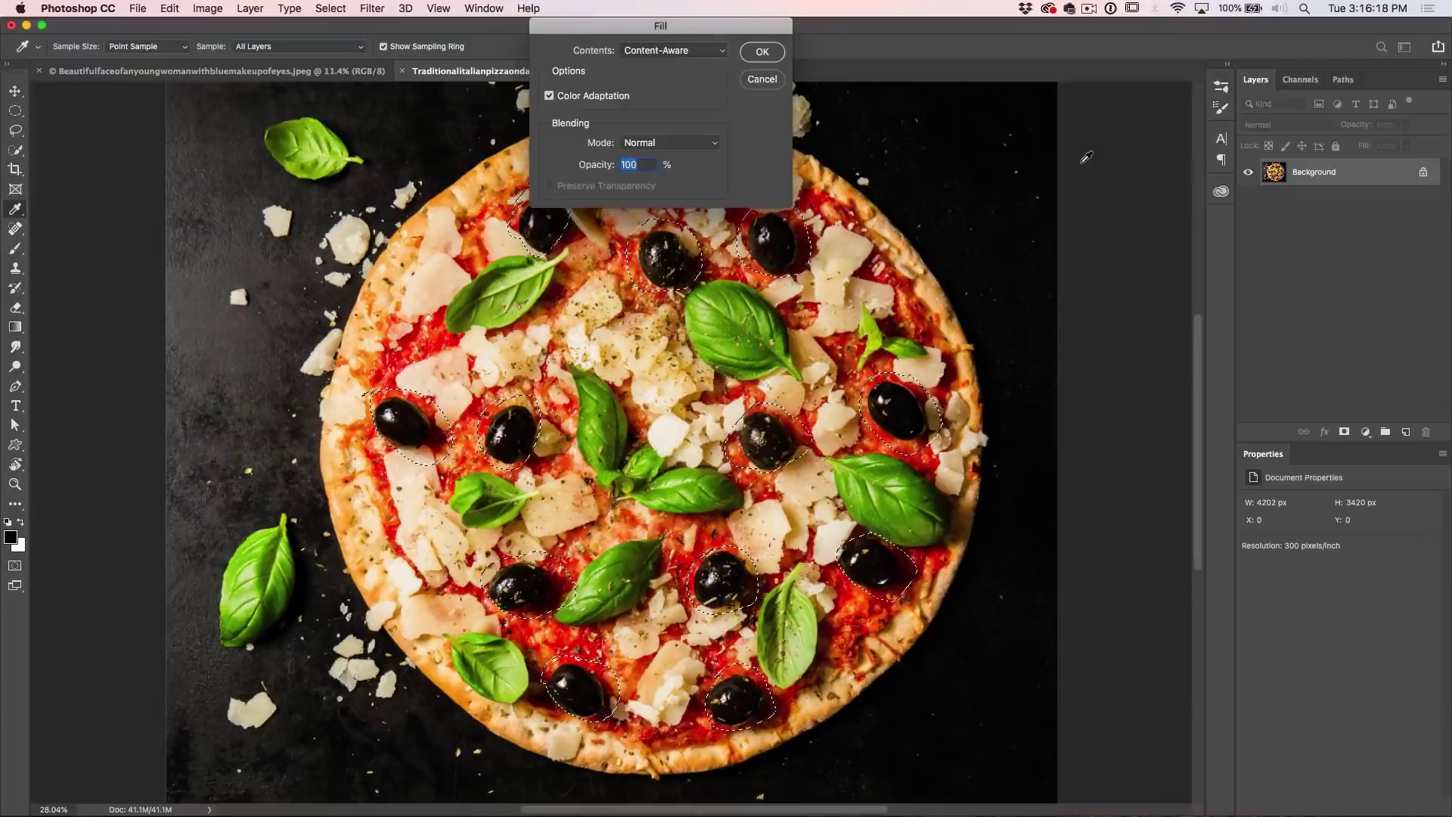
click(708, 50)
click(669, 49)
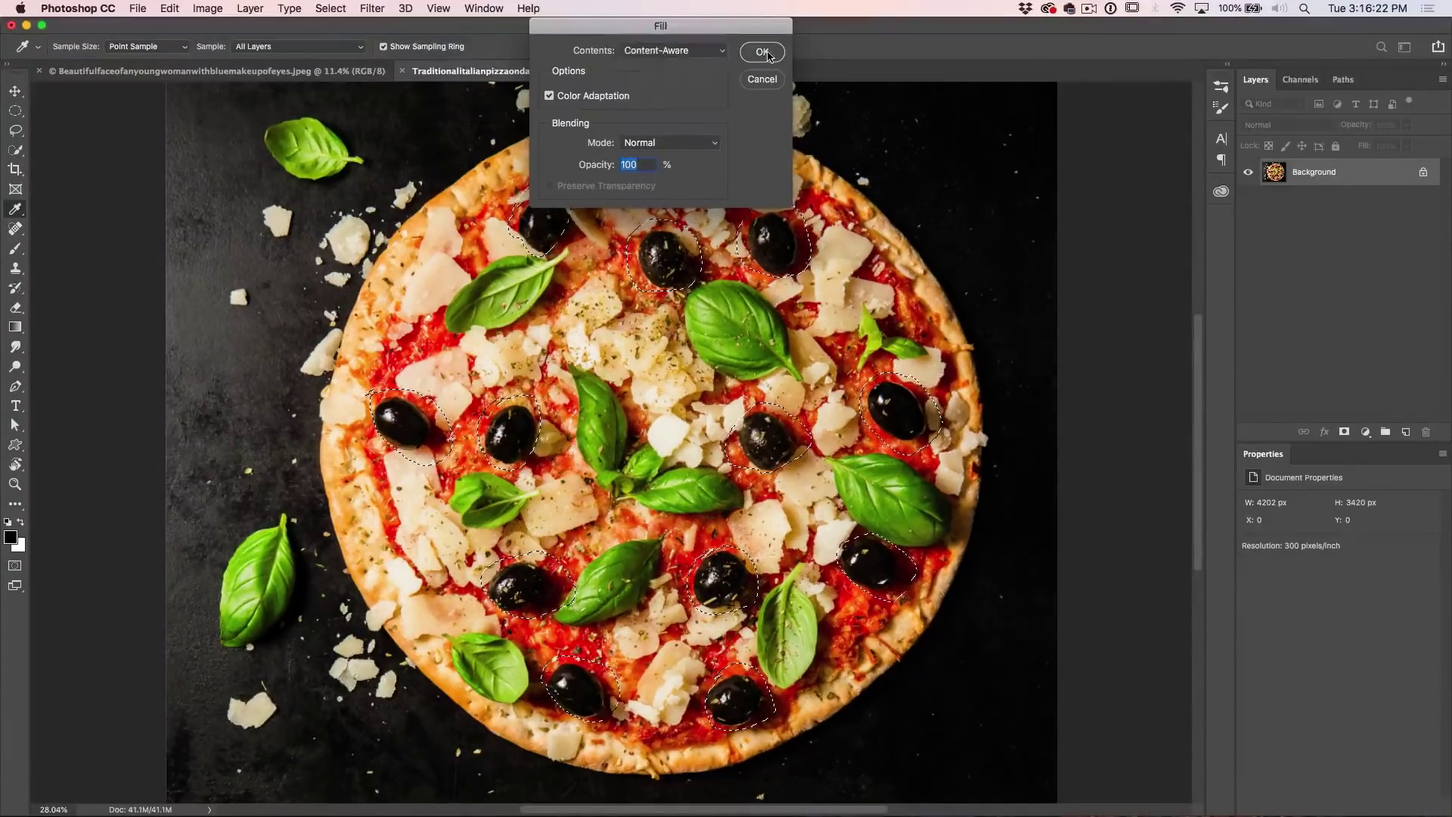
click(762, 51)
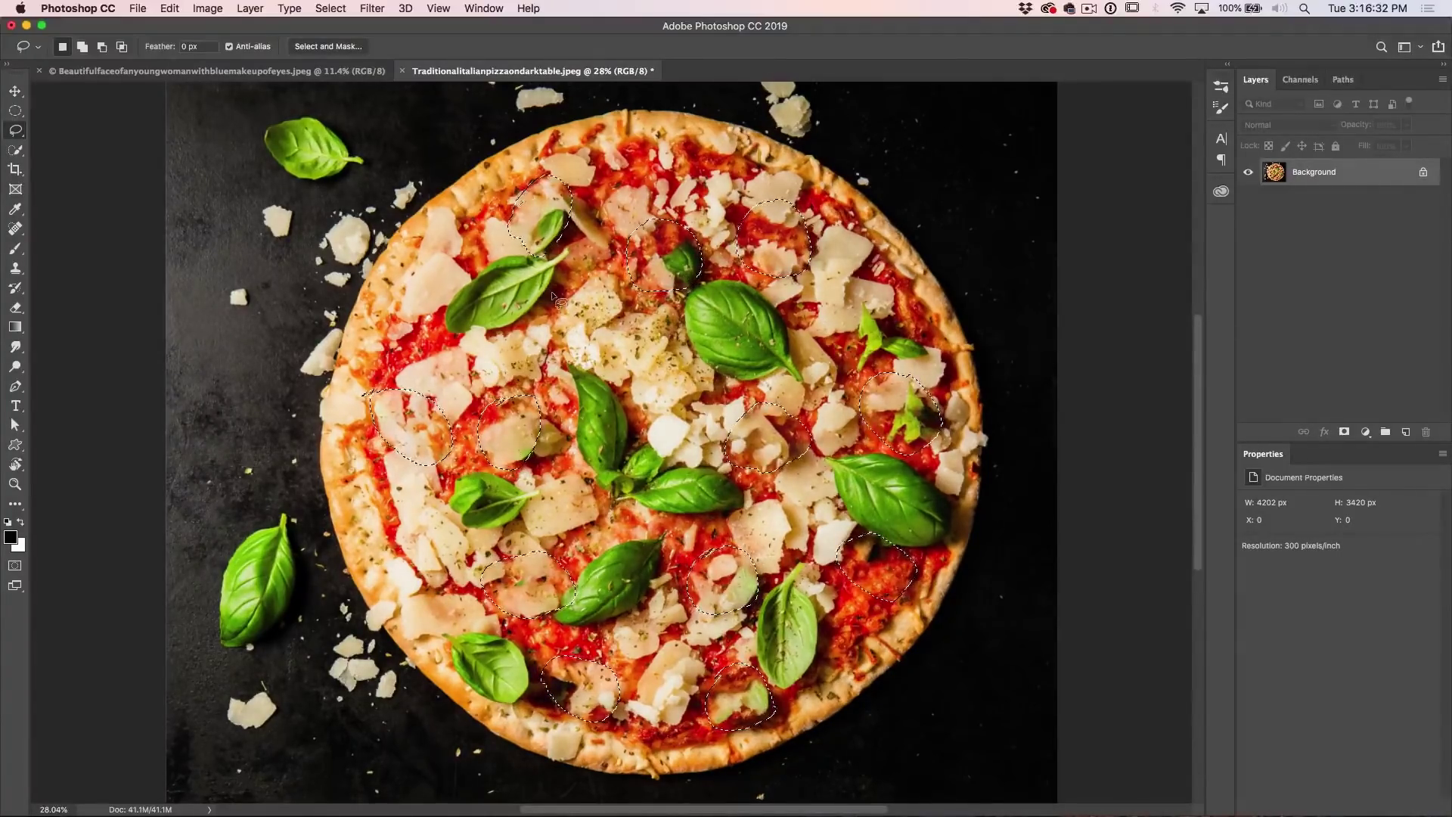
Step: Undo the trial fill and launch Edit > Content-Aware Fill instead
key(super+z)
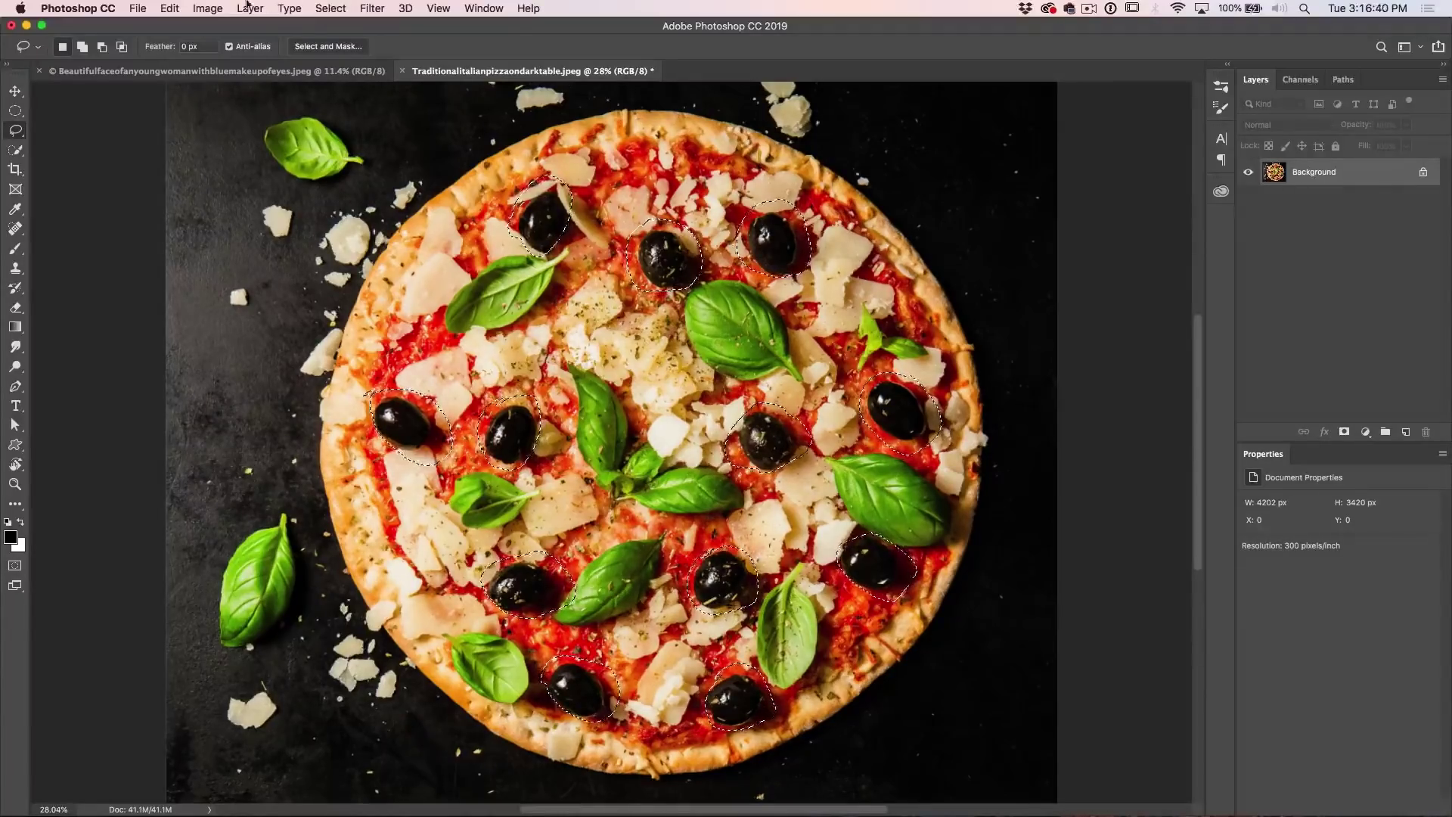
click(164, 7)
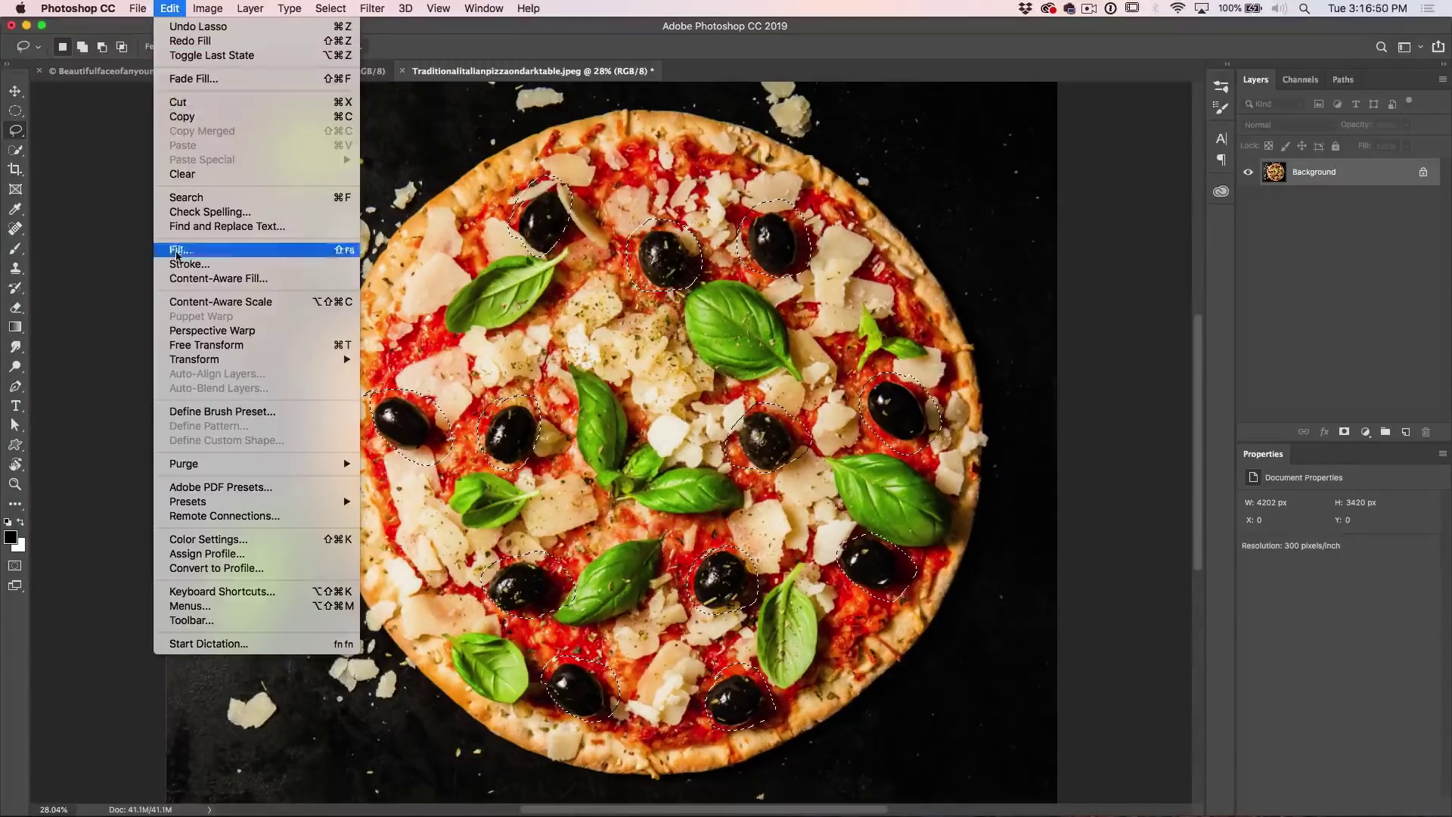
click(198, 279)
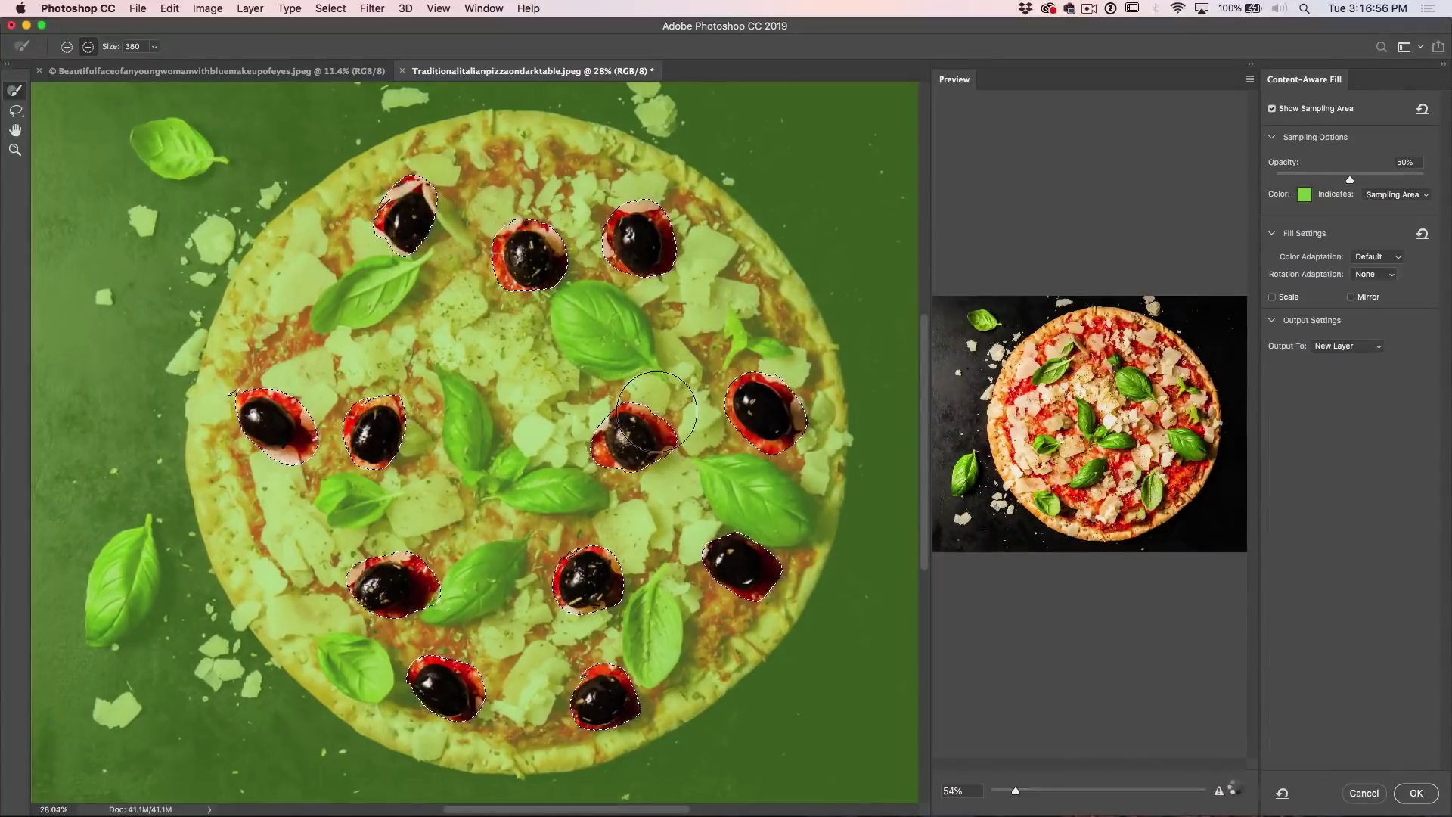
Step: Widen the fill Preview panel and shift the pizza view to the left
click(336, 217)
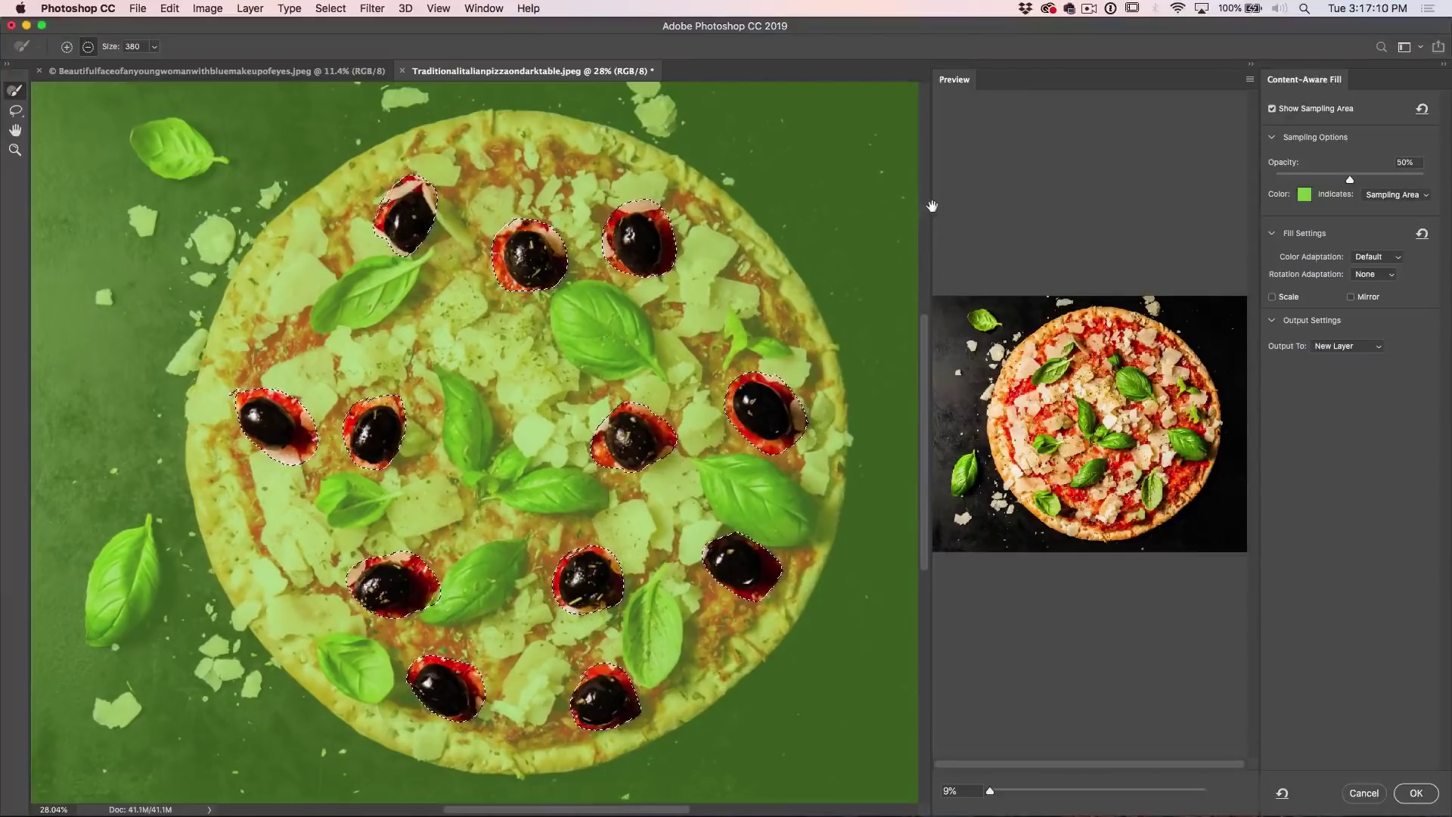
drag(931, 206, 804, 218)
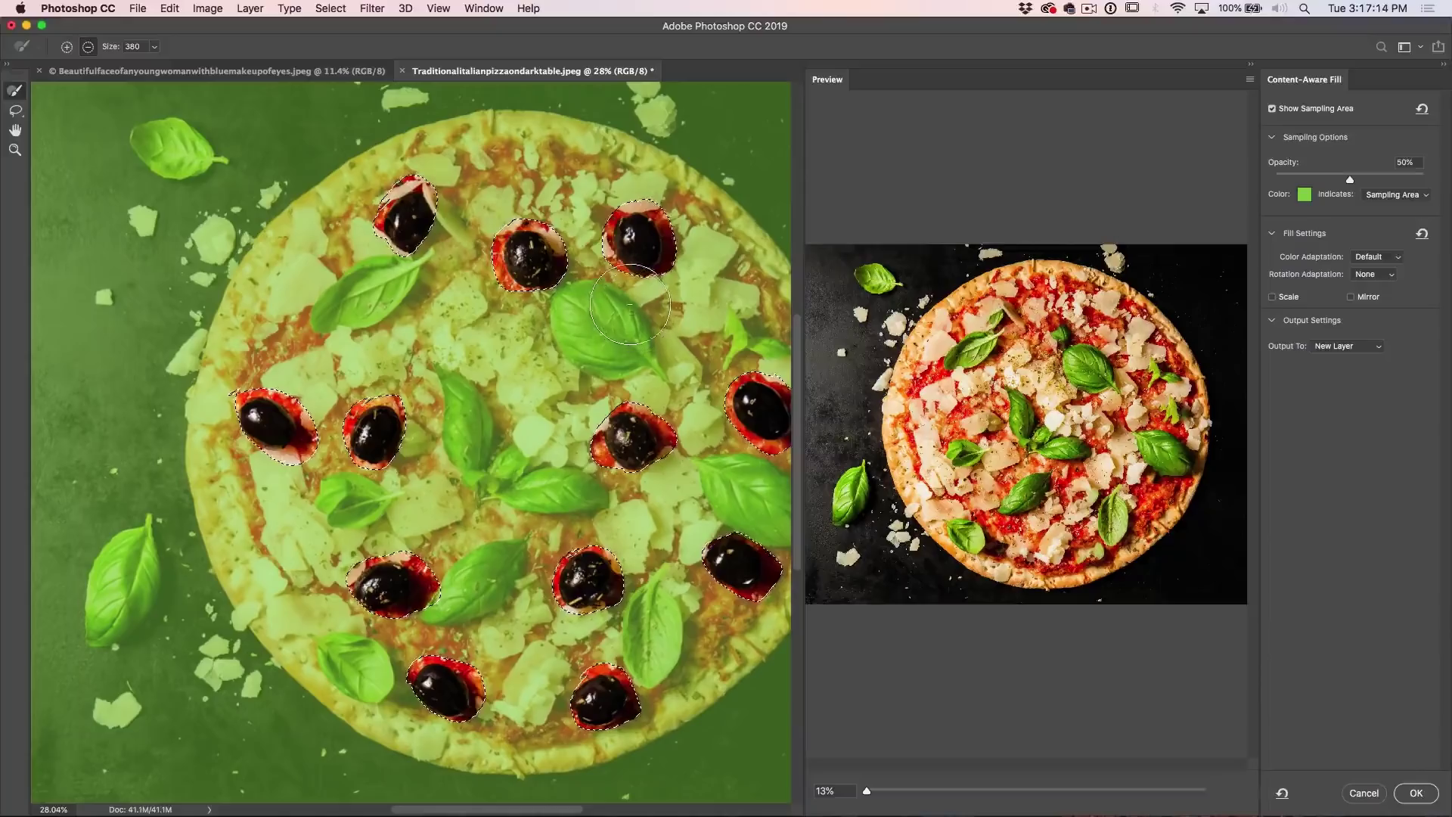
drag(630, 303, 532, 310)
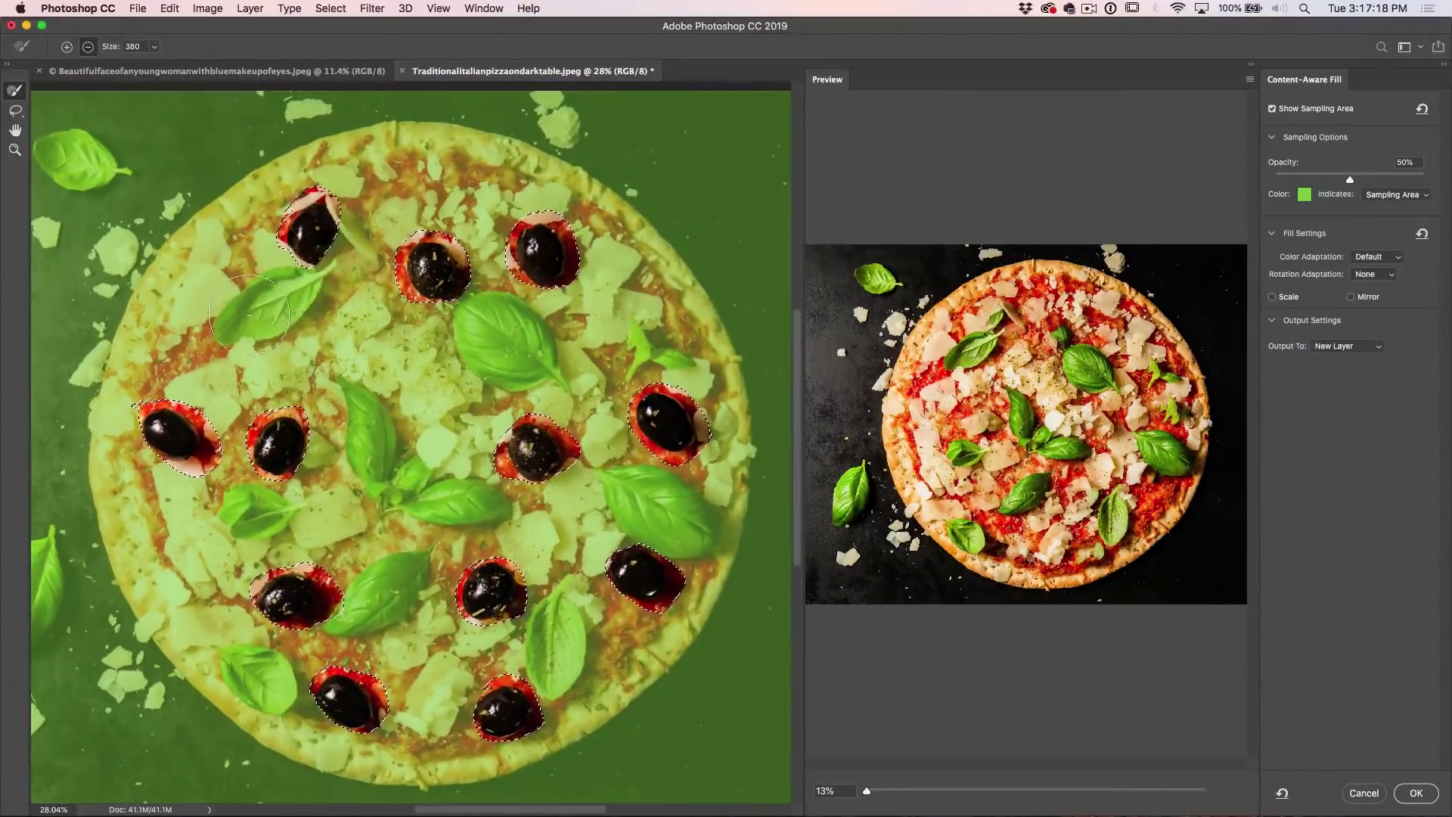
Step: Subtract the basil leaves and dark top background from the sampling area
mouse_move(250, 280)
mouse_down()
mouse_move(242, 317)
mouse_move(310, 302)
mouse_move(261, 227)
mouse_up()
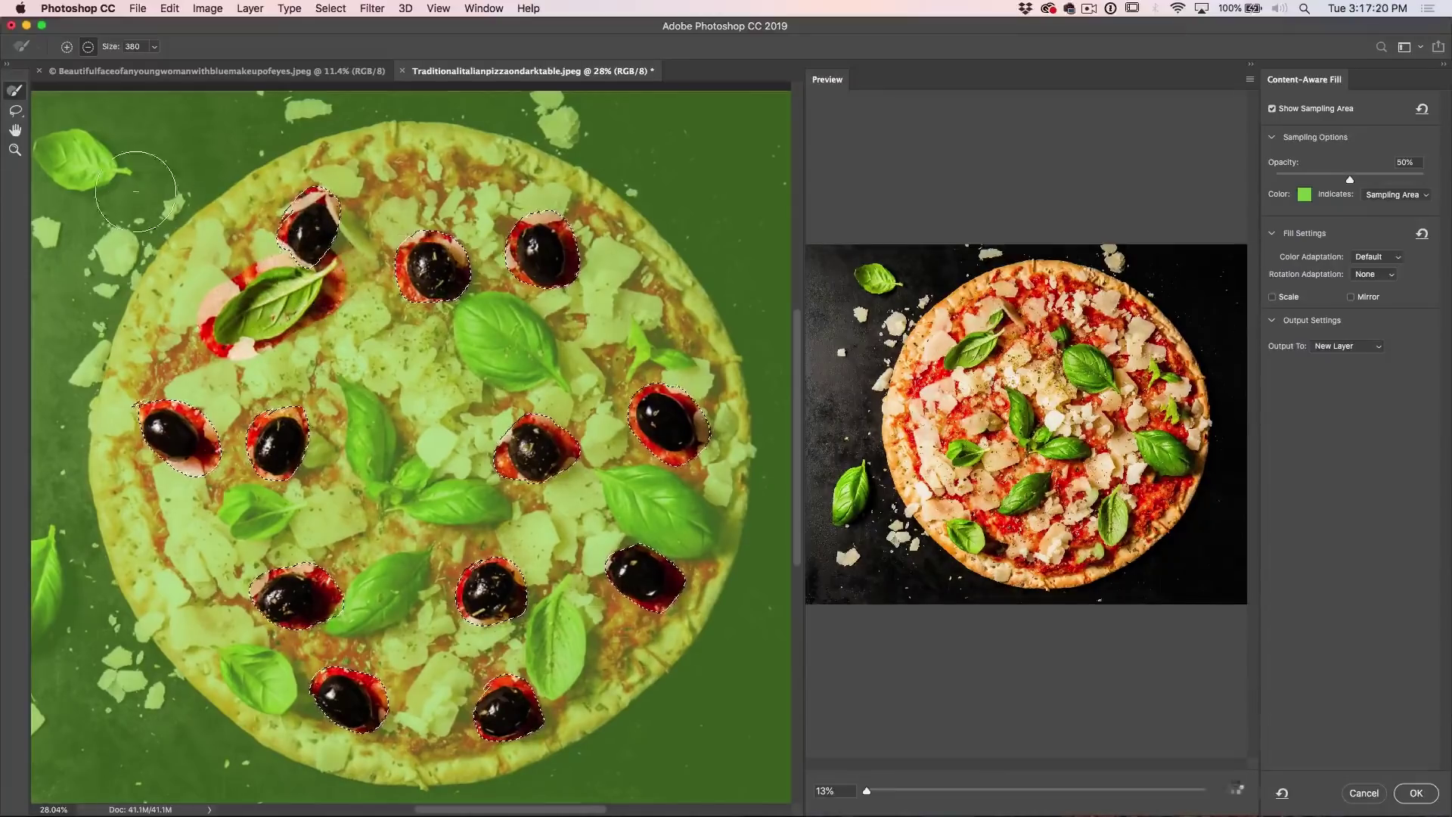
mouse_move(151, 178)
mouse_down()
mouse_move(109, 164)
mouse_move(57, 265)
mouse_move(46, 333)
mouse_up()
mouse_move(170, 147)
mouse_down()
mouse_move(72, 114)
mouse_move(416, 106)
mouse_move(669, 144)
mouse_up()
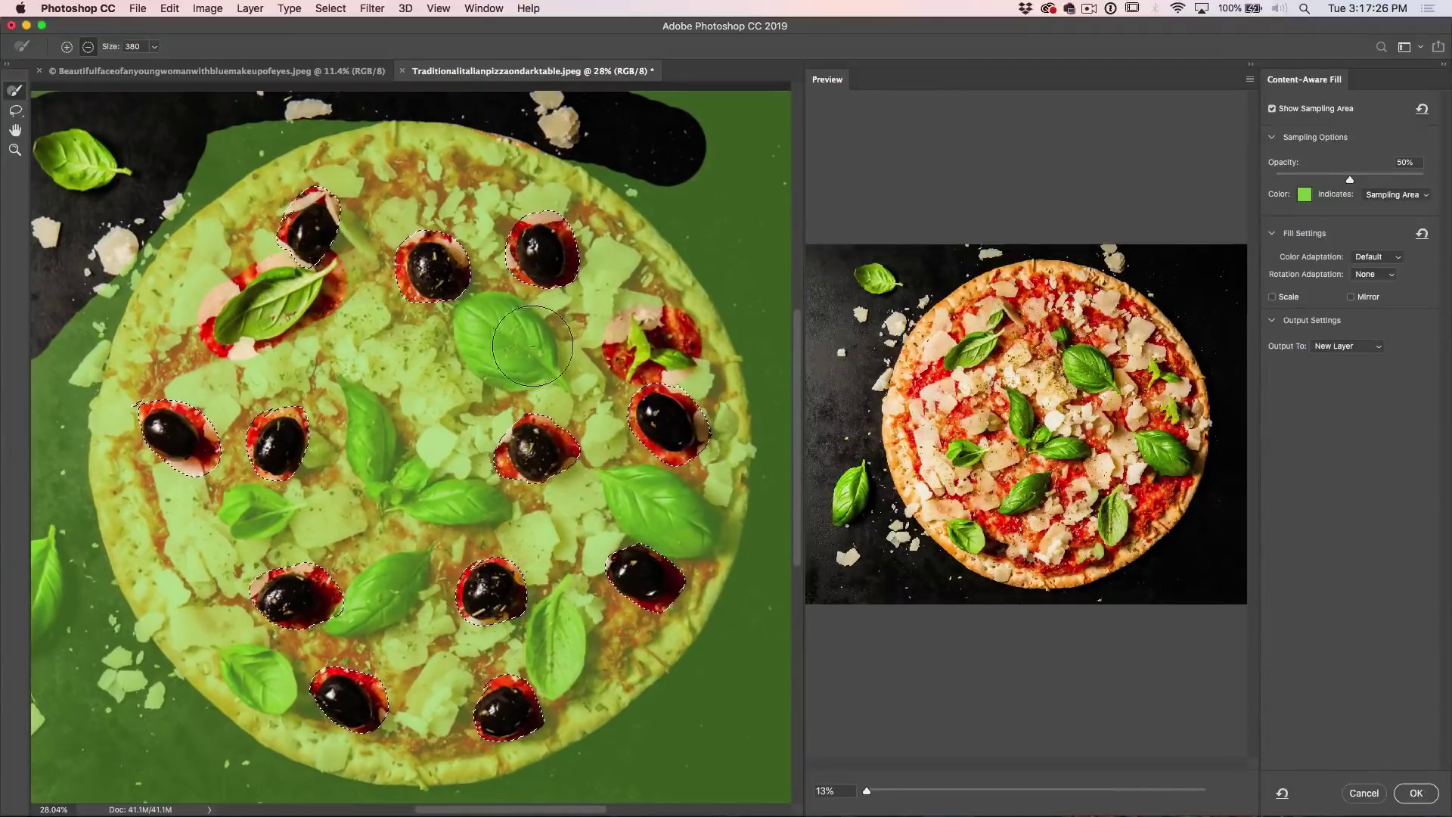
drag(533, 346, 496, 327)
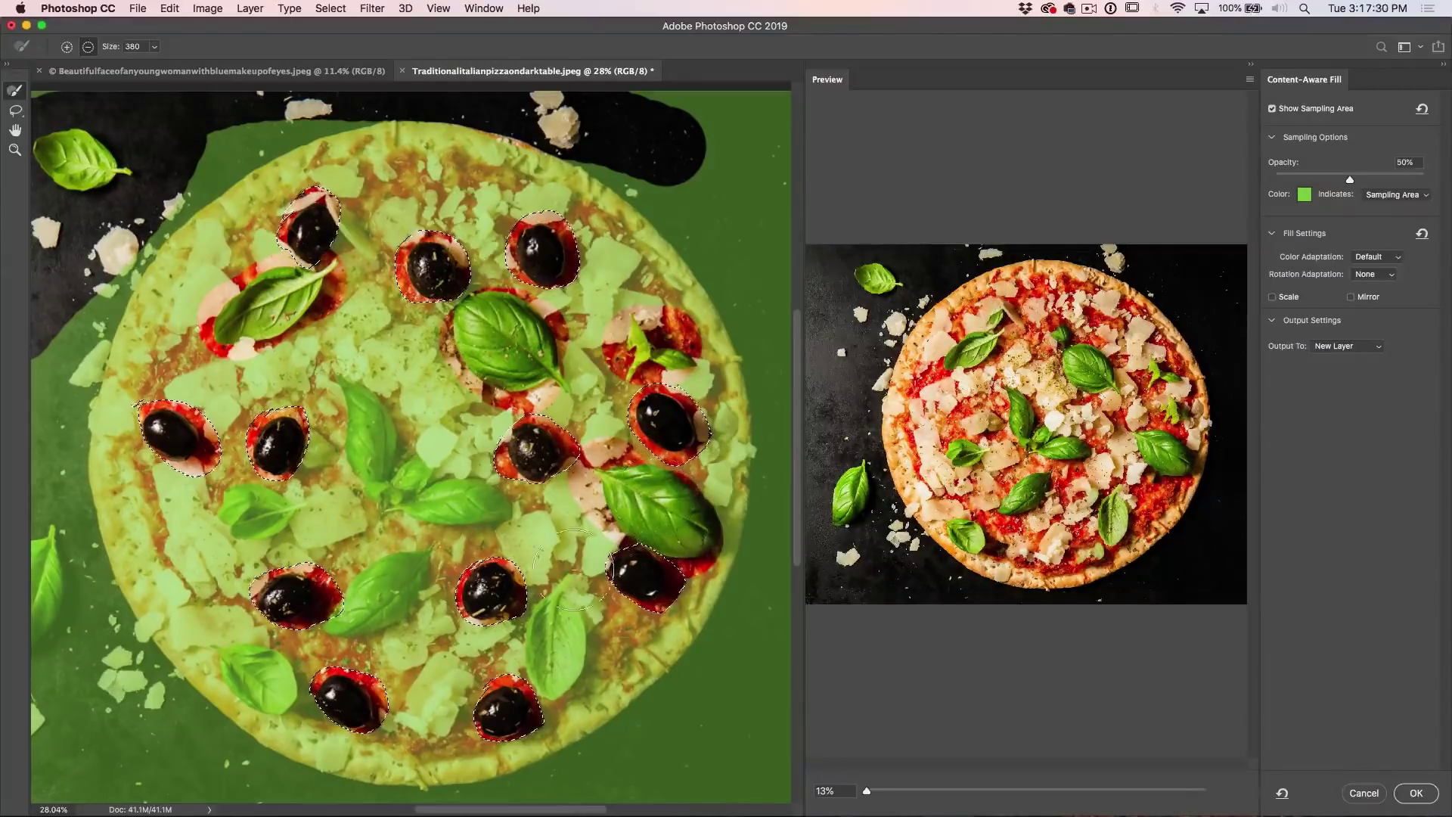
mouse_move(581, 598)
mouse_down()
mouse_move(592, 666)
mouse_move(499, 711)
mouse_up()
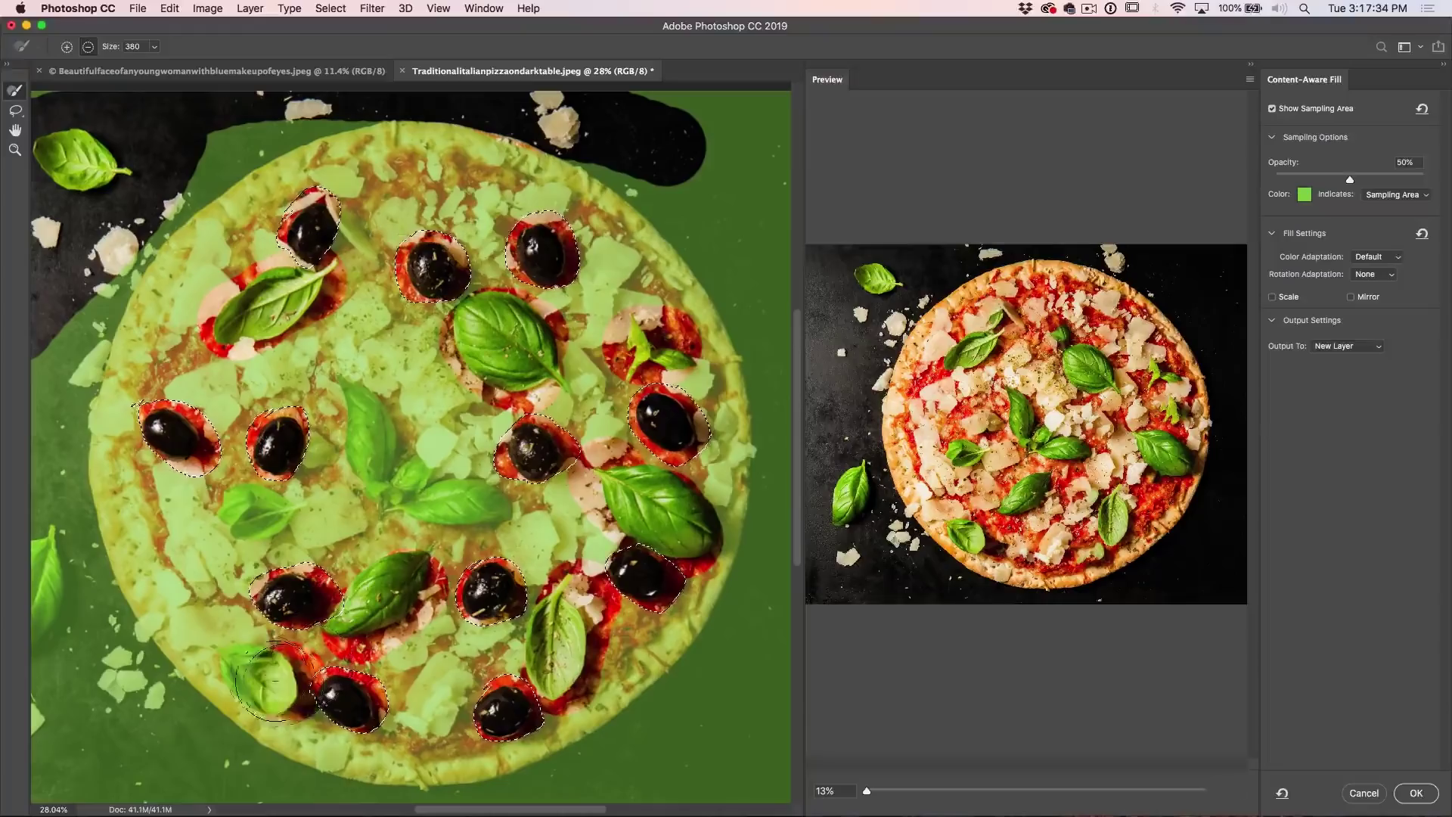
drag(274, 680, 253, 677)
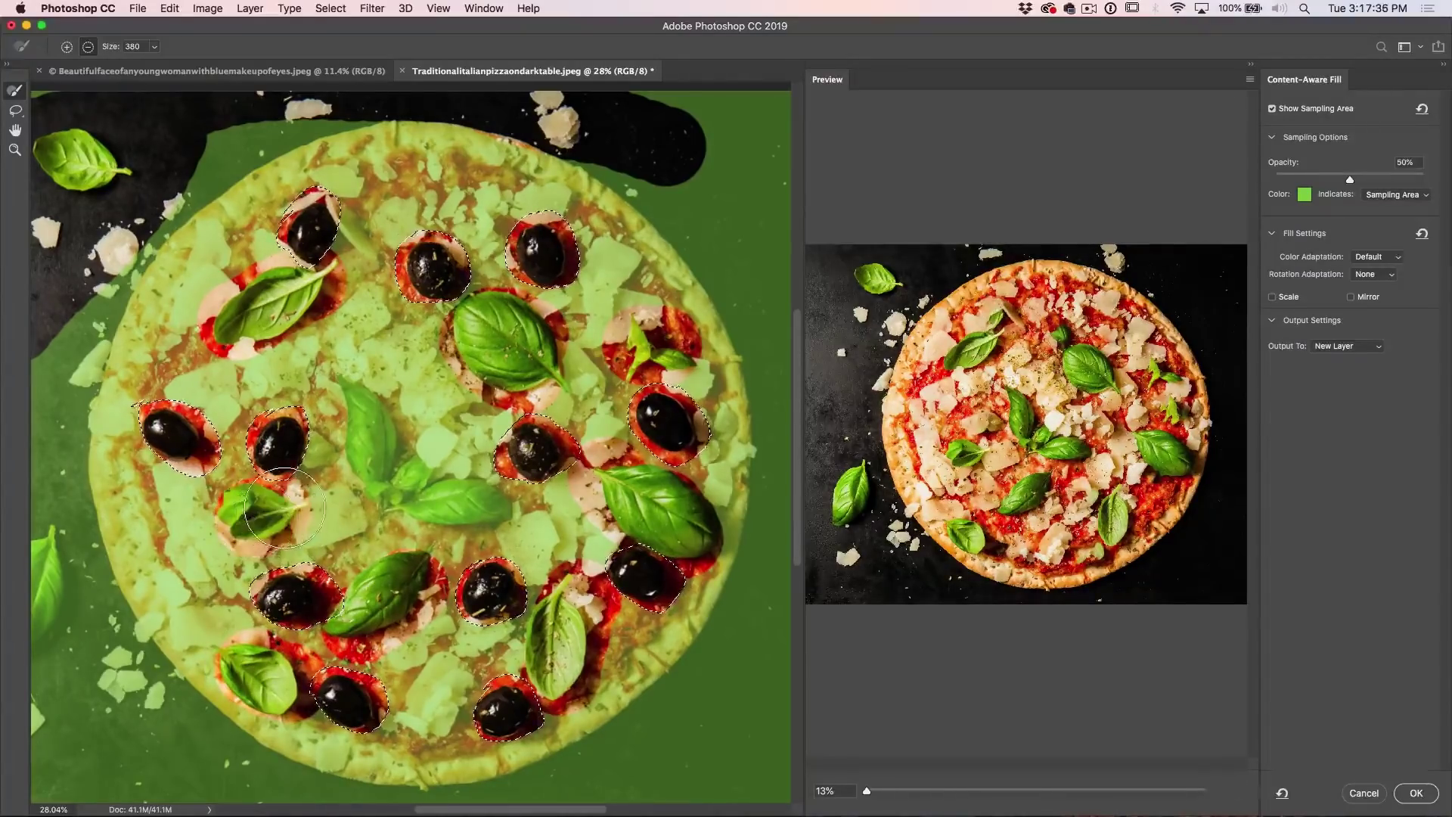
mouse_move(390, 491)
mouse_down()
mouse_move(393, 476)
mouse_move(359, 454)
mouse_move(379, 472)
mouse_move(374, 415)
mouse_move(425, 493)
mouse_move(446, 454)
mouse_move(393, 401)
mouse_move(354, 392)
mouse_up()
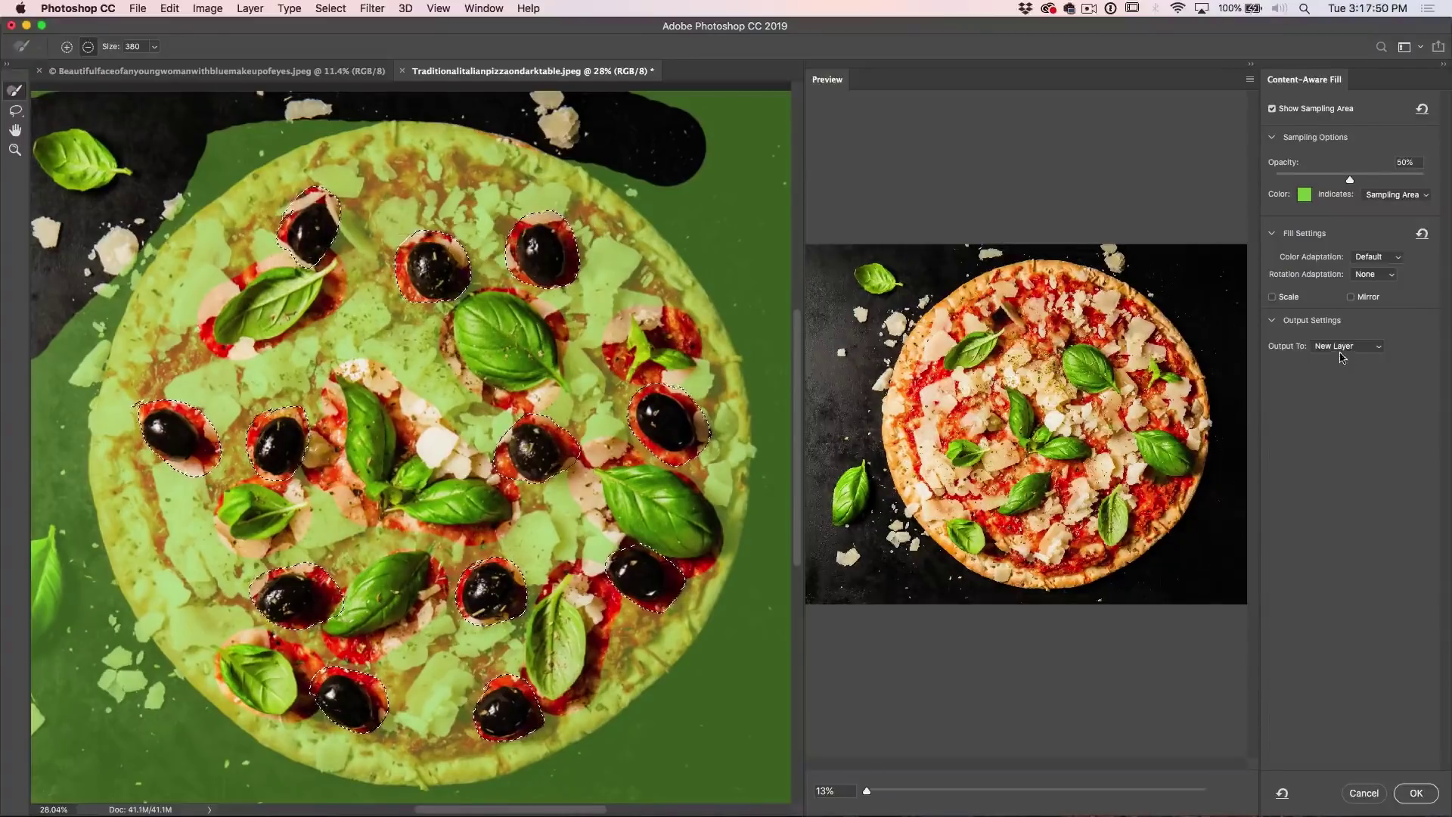
Step: Output the olive fill to a new layer, apply it, and deselect
click(1346, 348)
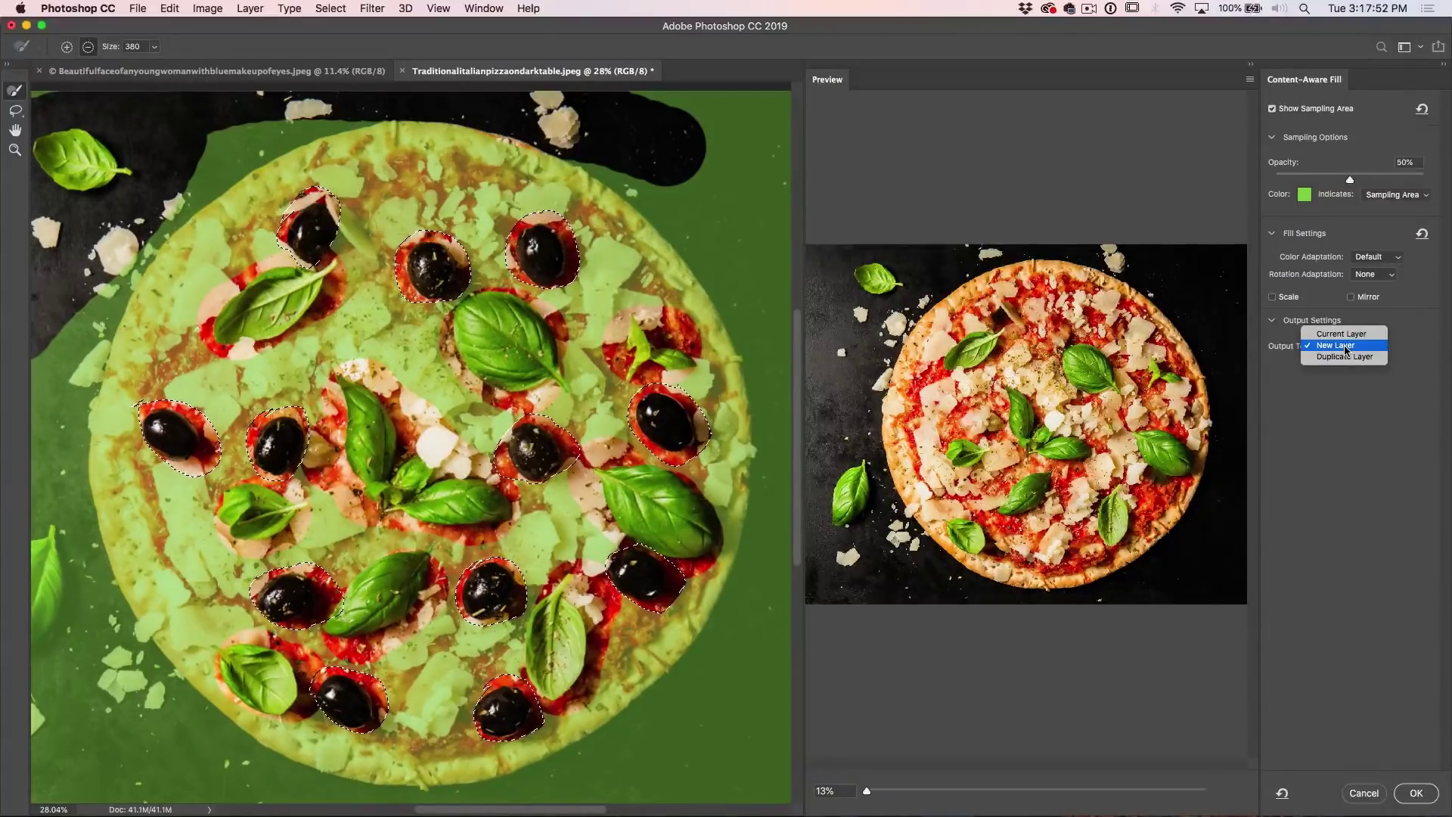
click(1345, 347)
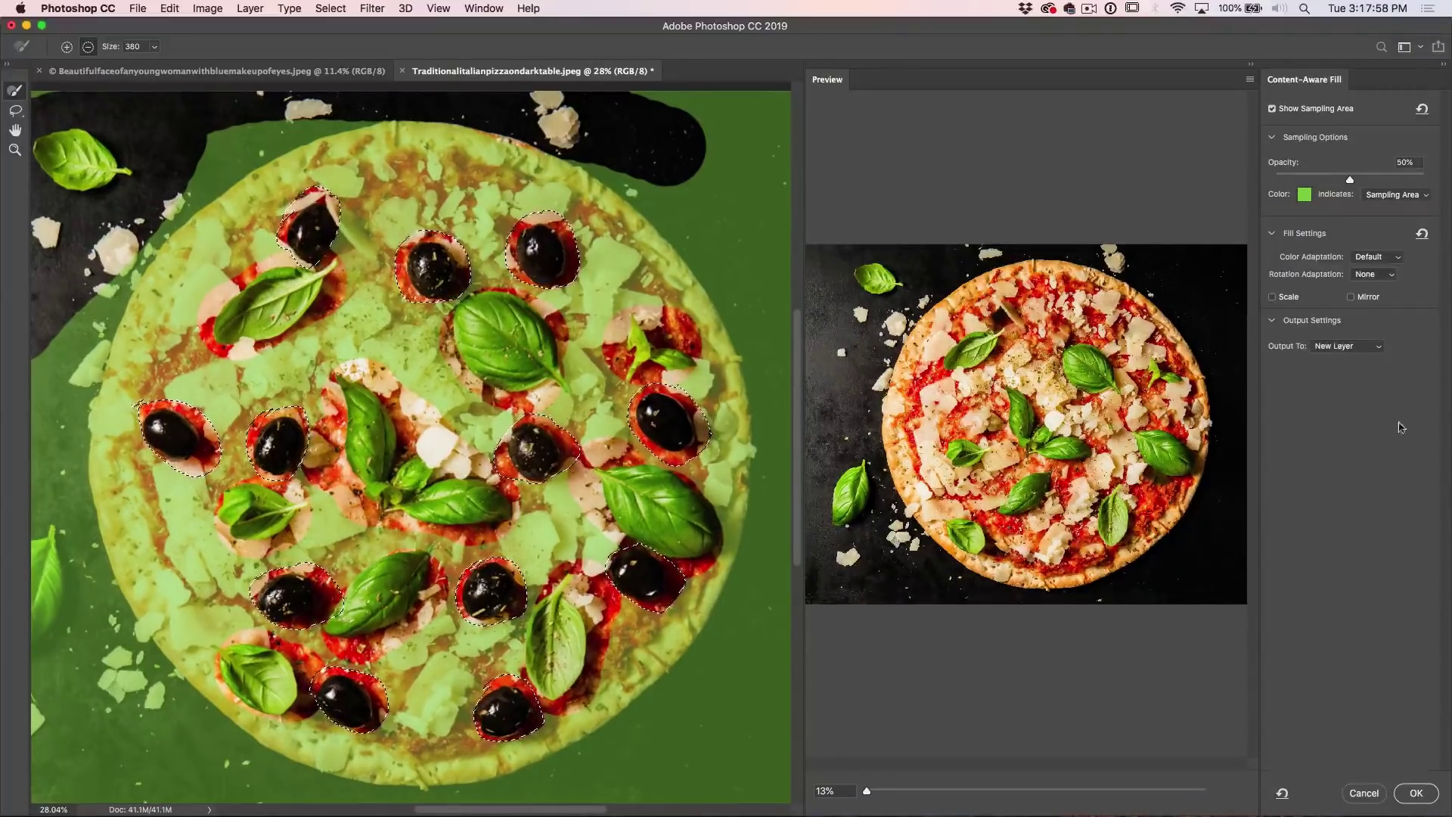
click(1417, 793)
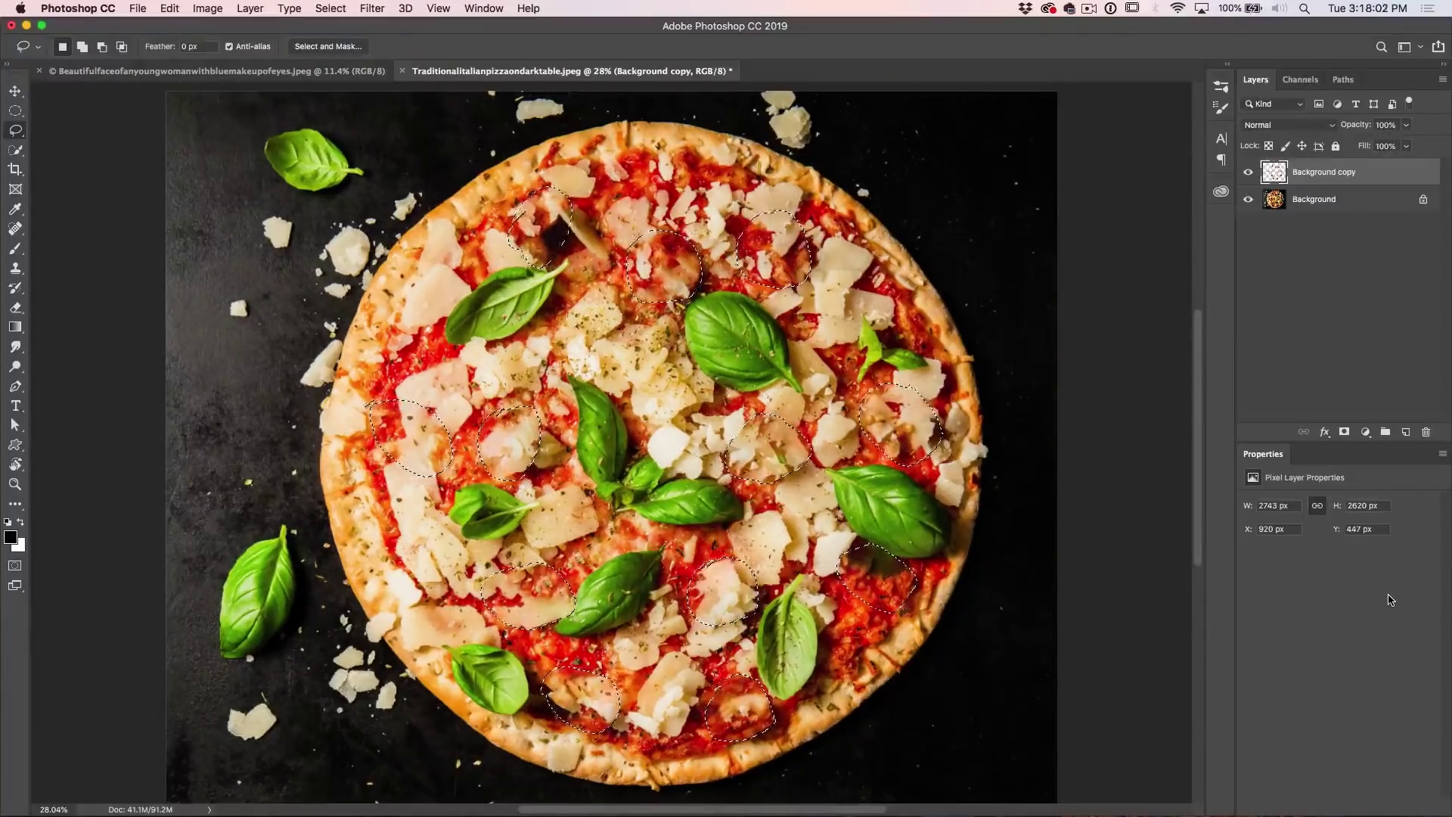
key(super+d)
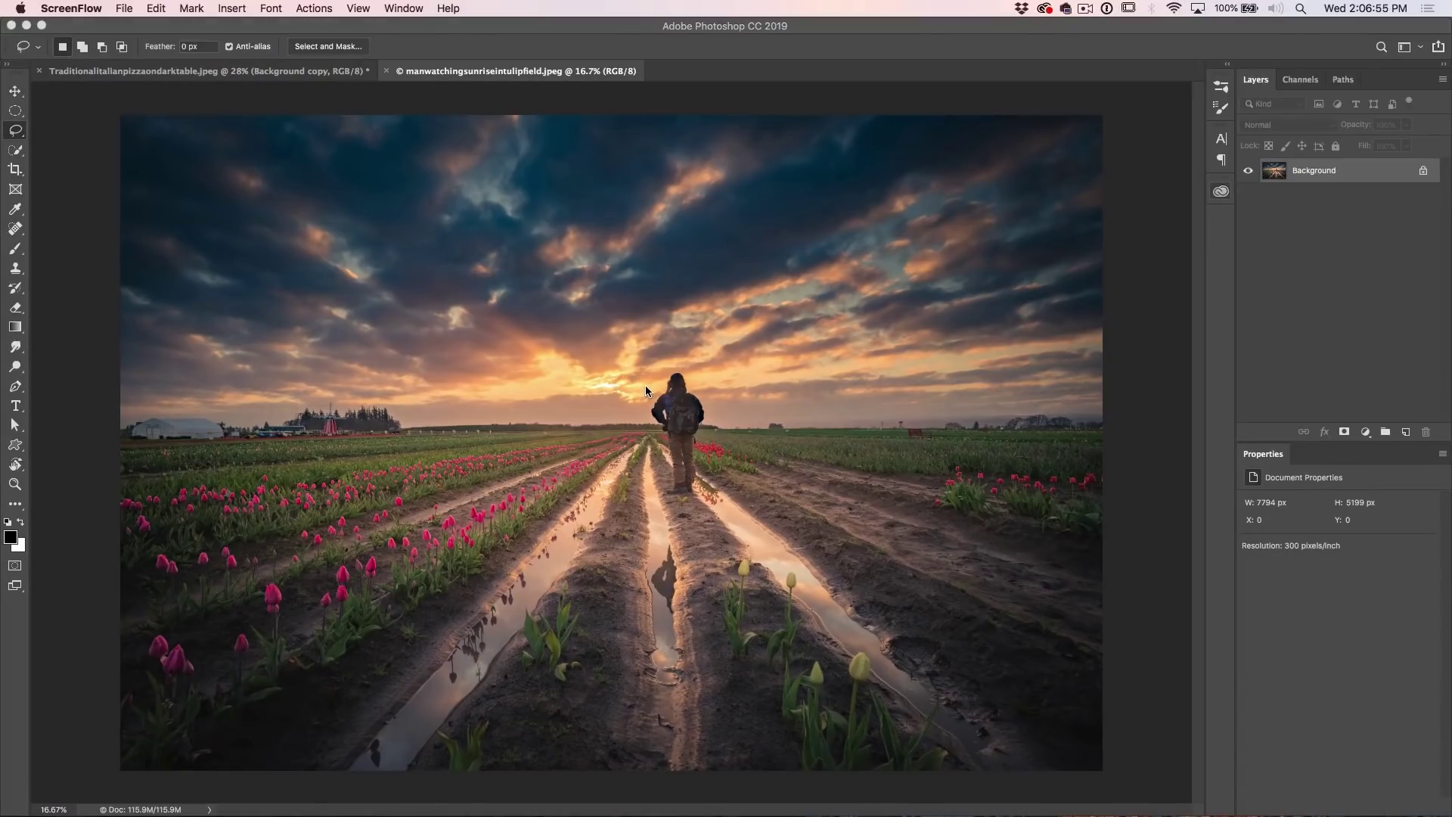
Step: Quick-select the man in the tulip field and open Edit > Content-Aware Fill
click(13, 155)
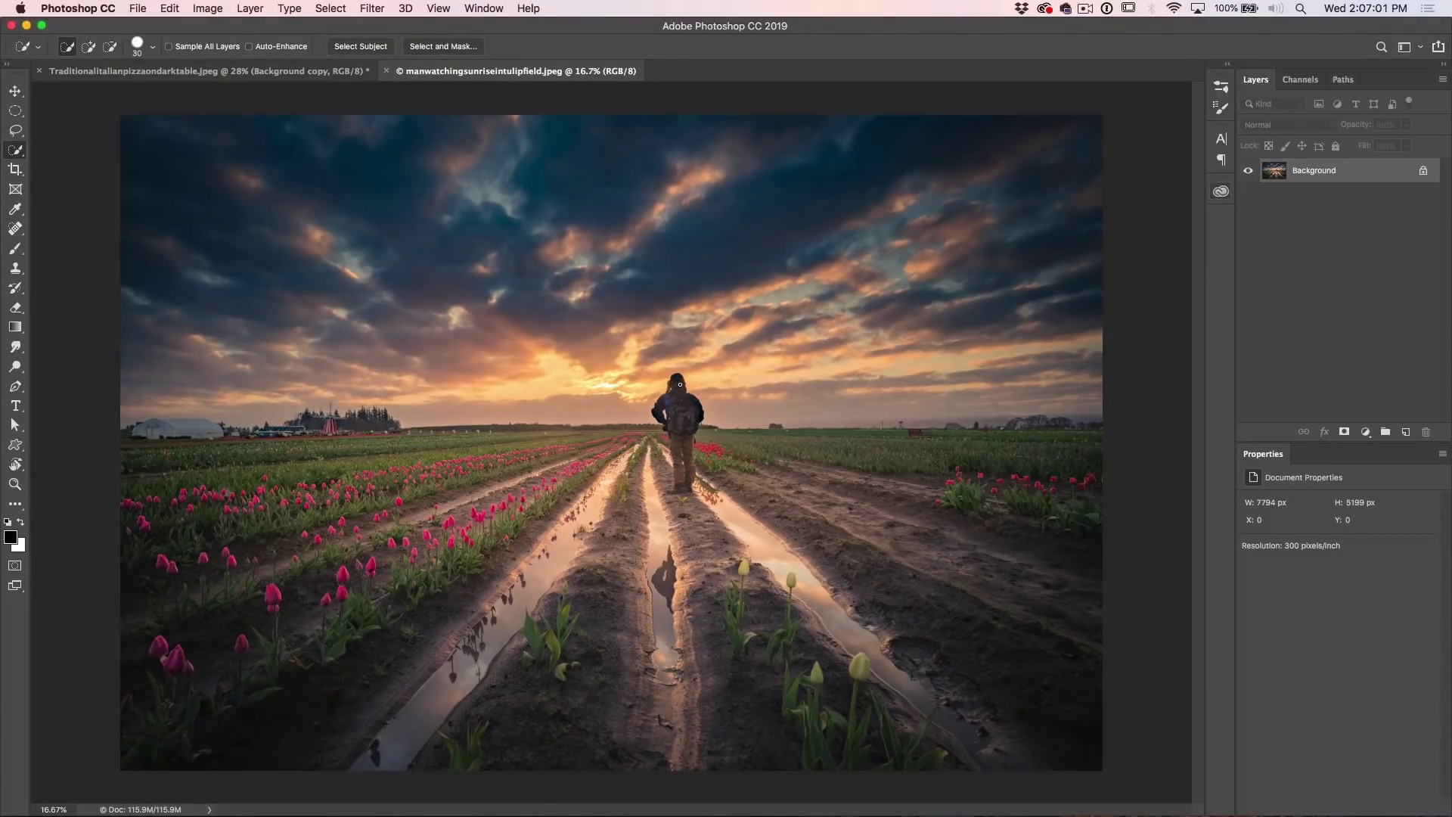
drag(687, 477, 688, 477)
click(169, 8)
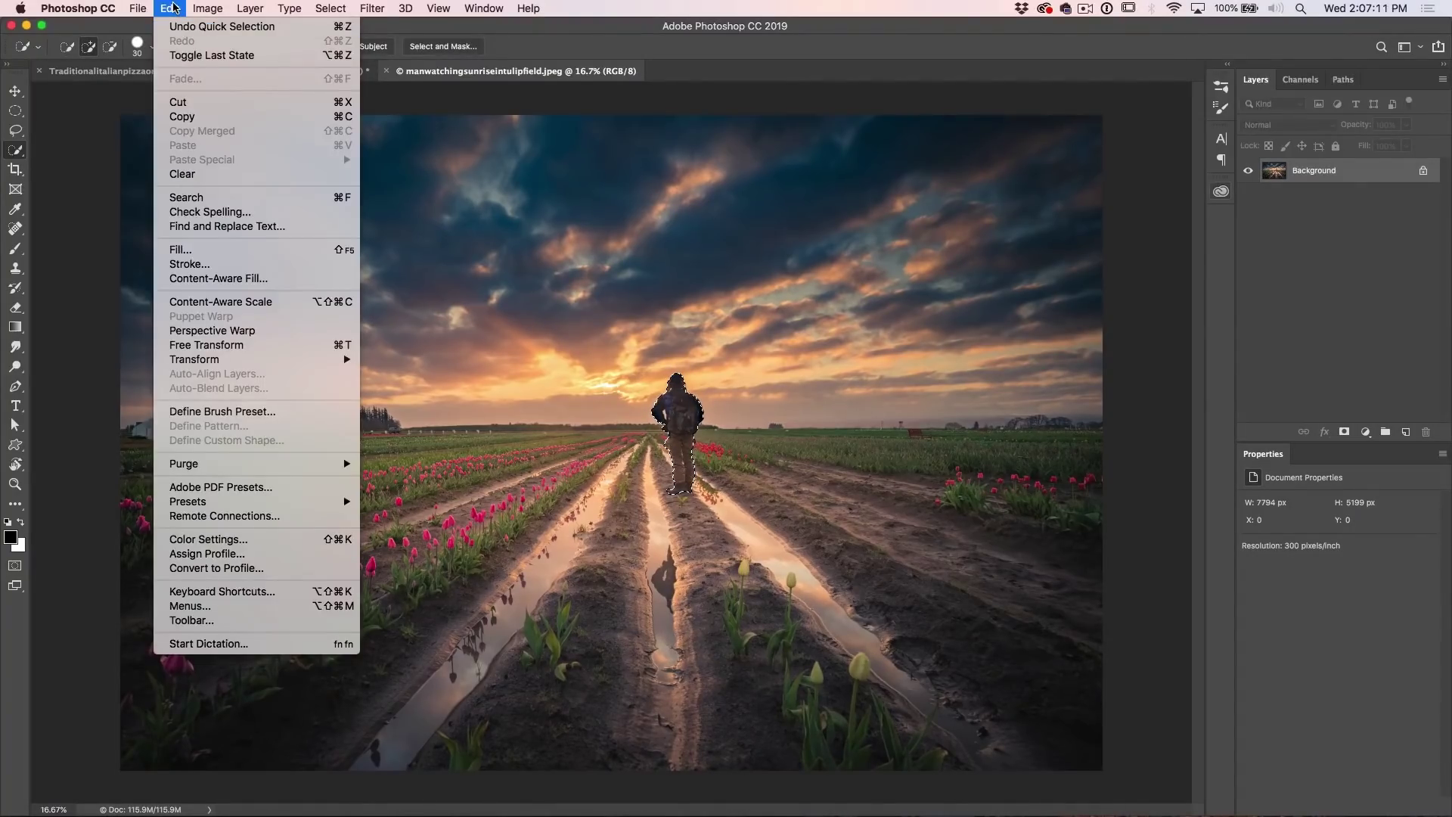
click(203, 280)
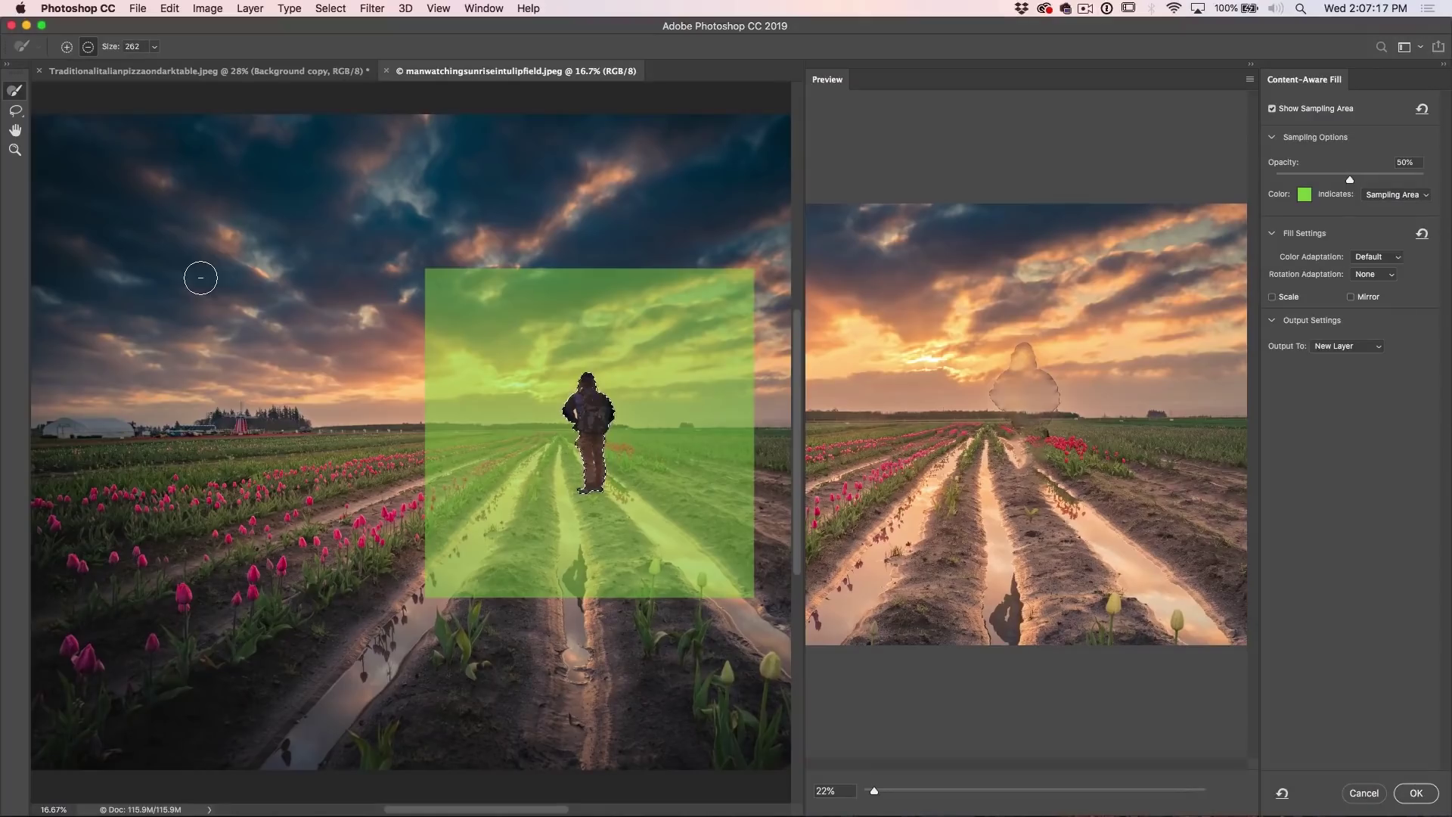
Step: Expand the fill selection slightly, then subtract sampling through the man's right side at brush size 700
click(16, 112)
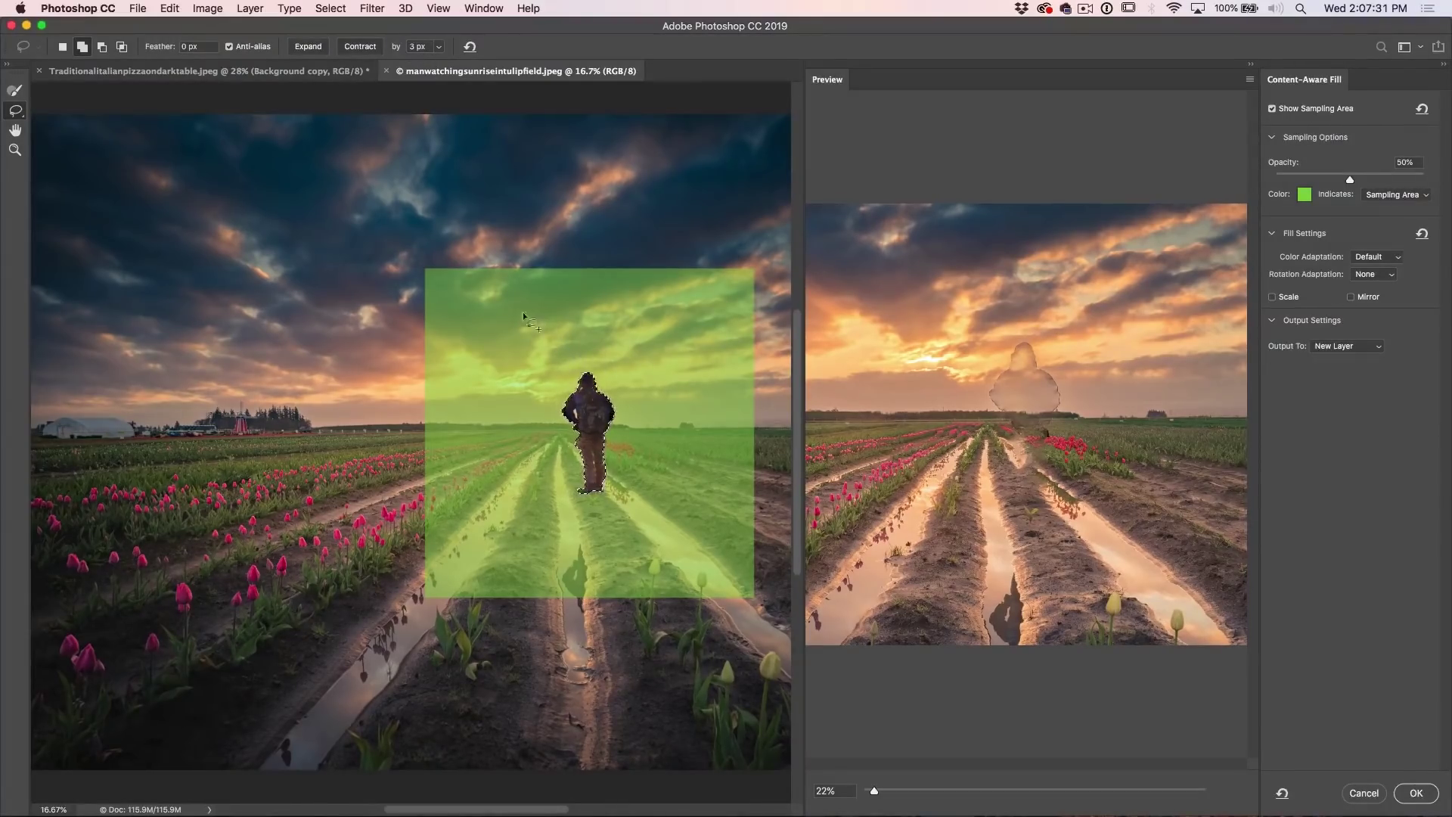
click(309, 47)
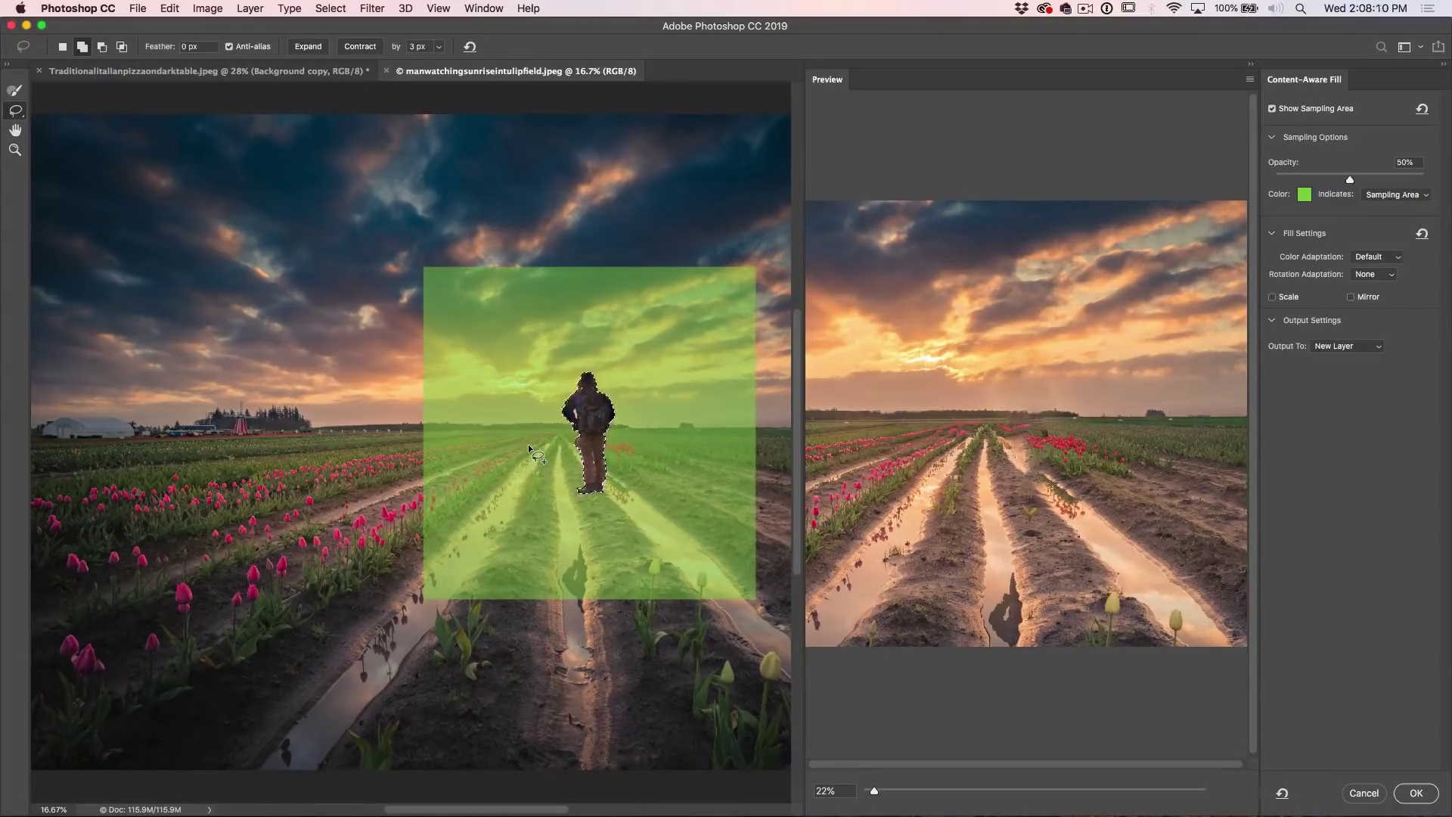
click(15, 90)
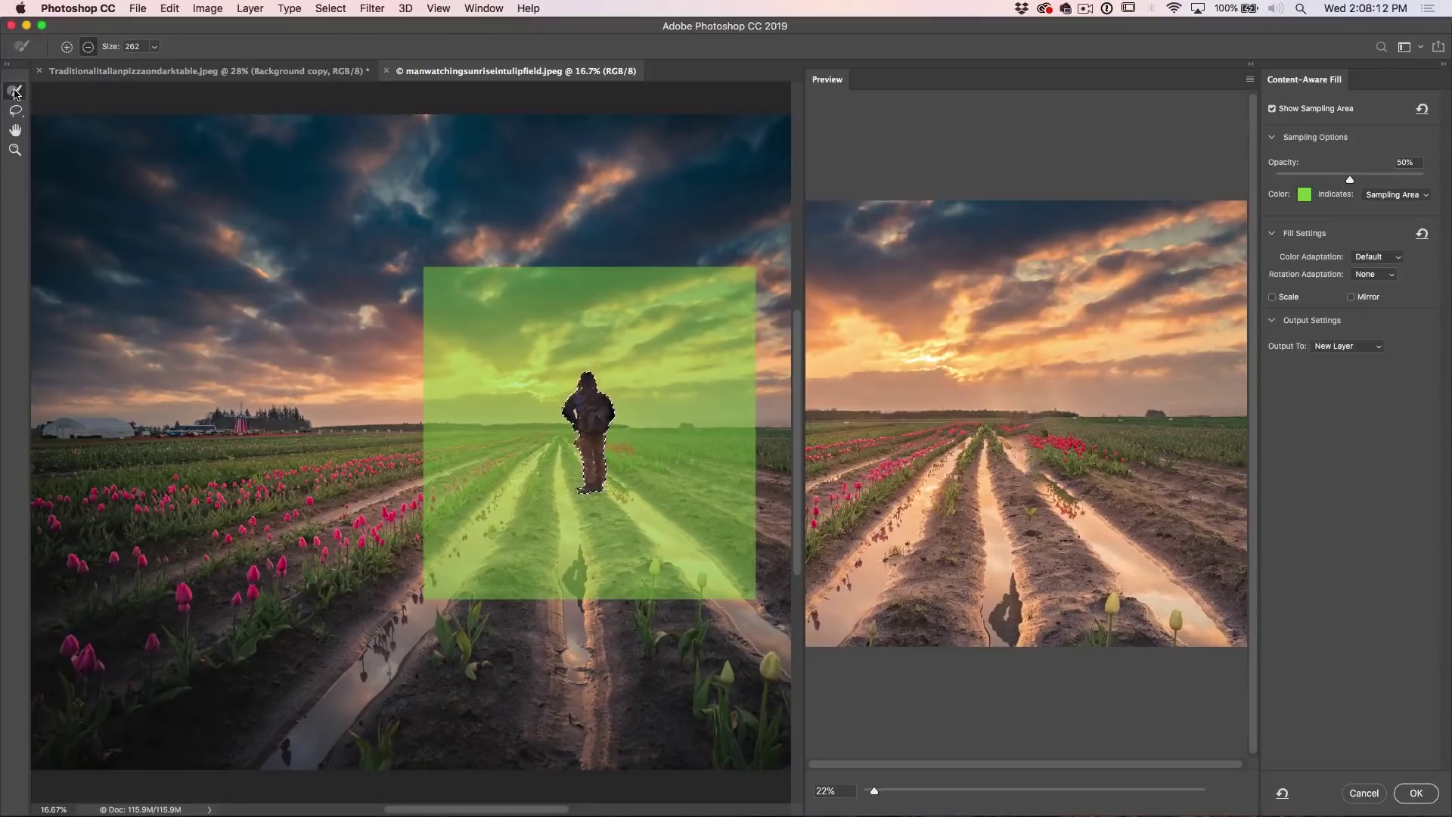
key(bracketright)
key(bracketright)
key(bracketright)
key(bracketright)
key(bracketright)
mouse_move(612, 227)
mouse_down()
mouse_move(625, 458)
mouse_move(603, 492)
mouse_move(629, 585)
mouse_move(706, 348)
mouse_move(704, 530)
mouse_move(691, 298)
mouse_move(664, 284)
mouse_move(751, 270)
mouse_move(747, 525)
mouse_move(724, 577)
mouse_move(678, 588)
mouse_move(625, 475)
mouse_up()
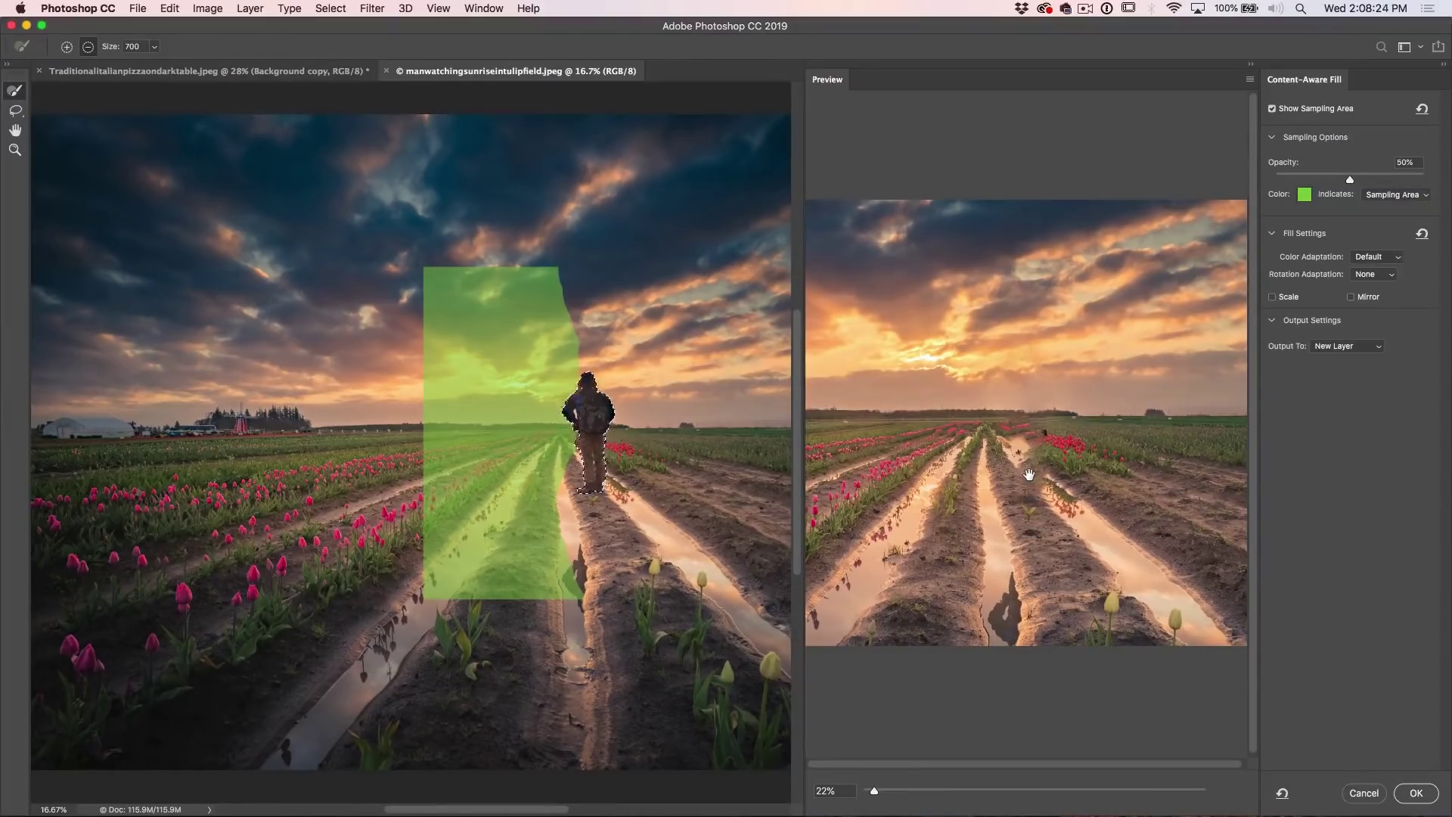
mouse_move(631, 628)
mouse_down()
mouse_move(588, 610)
mouse_move(586, 507)
mouse_up()
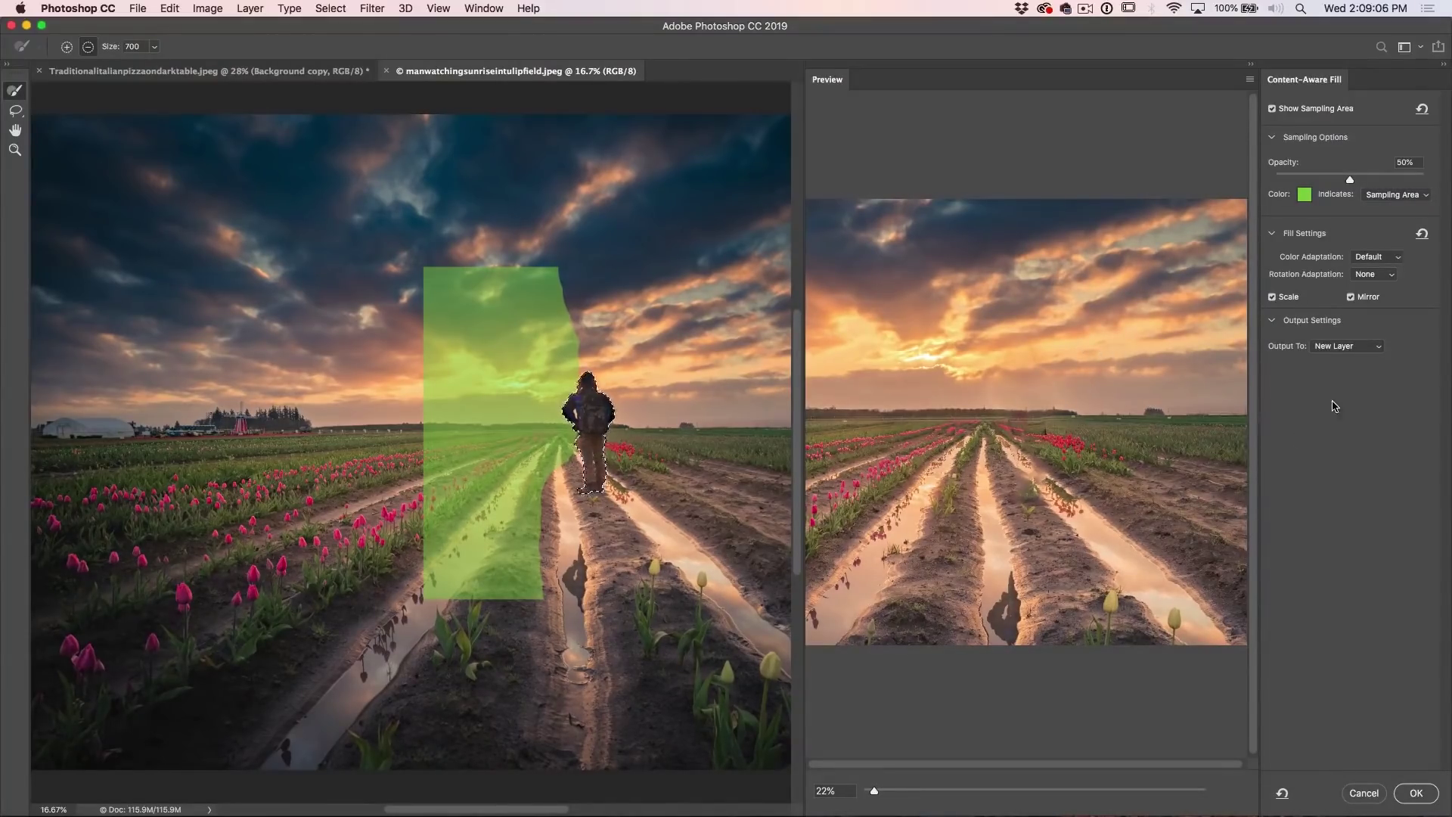
Step: Try Very High colour adaptation, settle on High, and apply the fill removing the man
click(1380, 261)
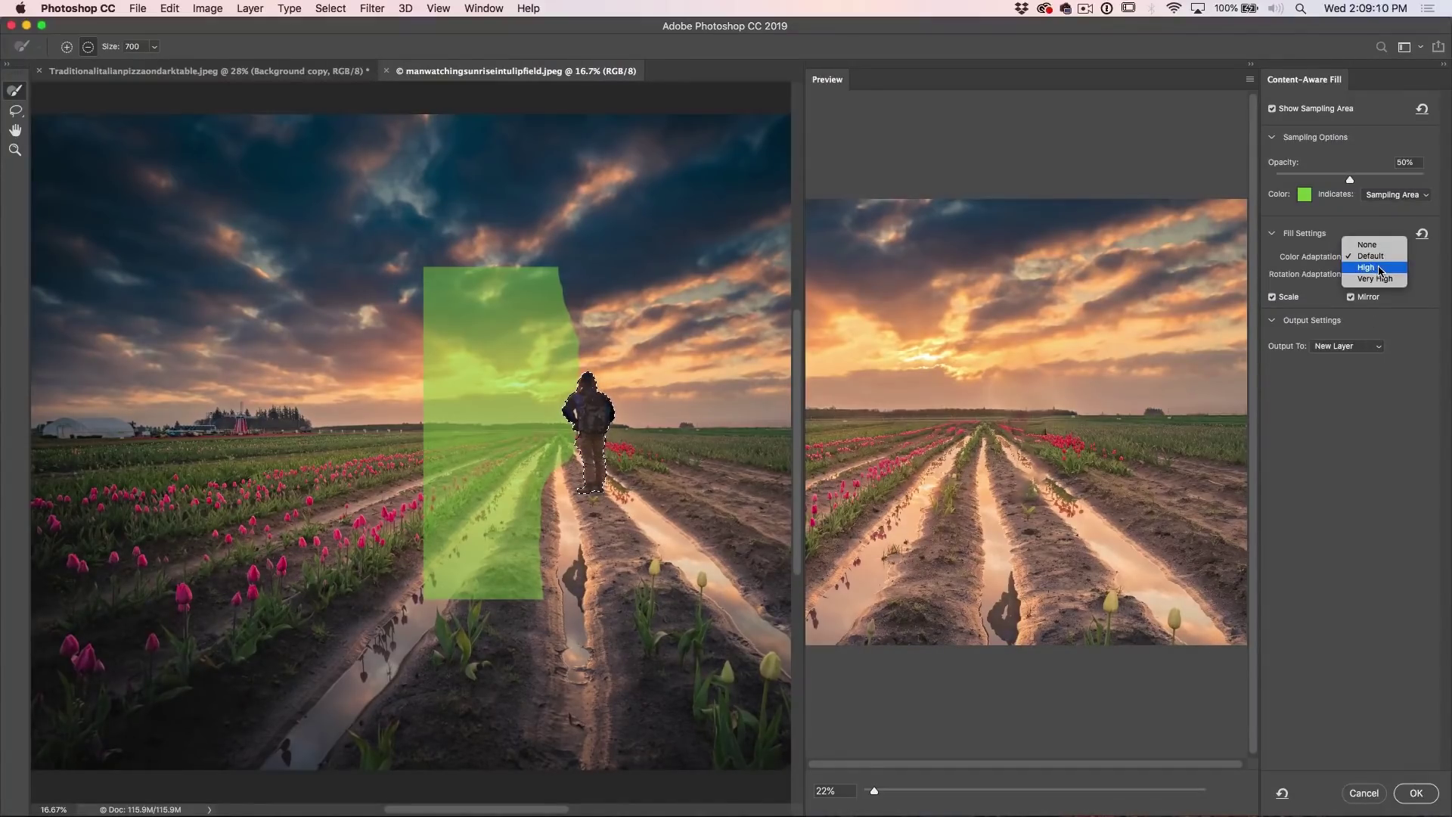
click(1380, 269)
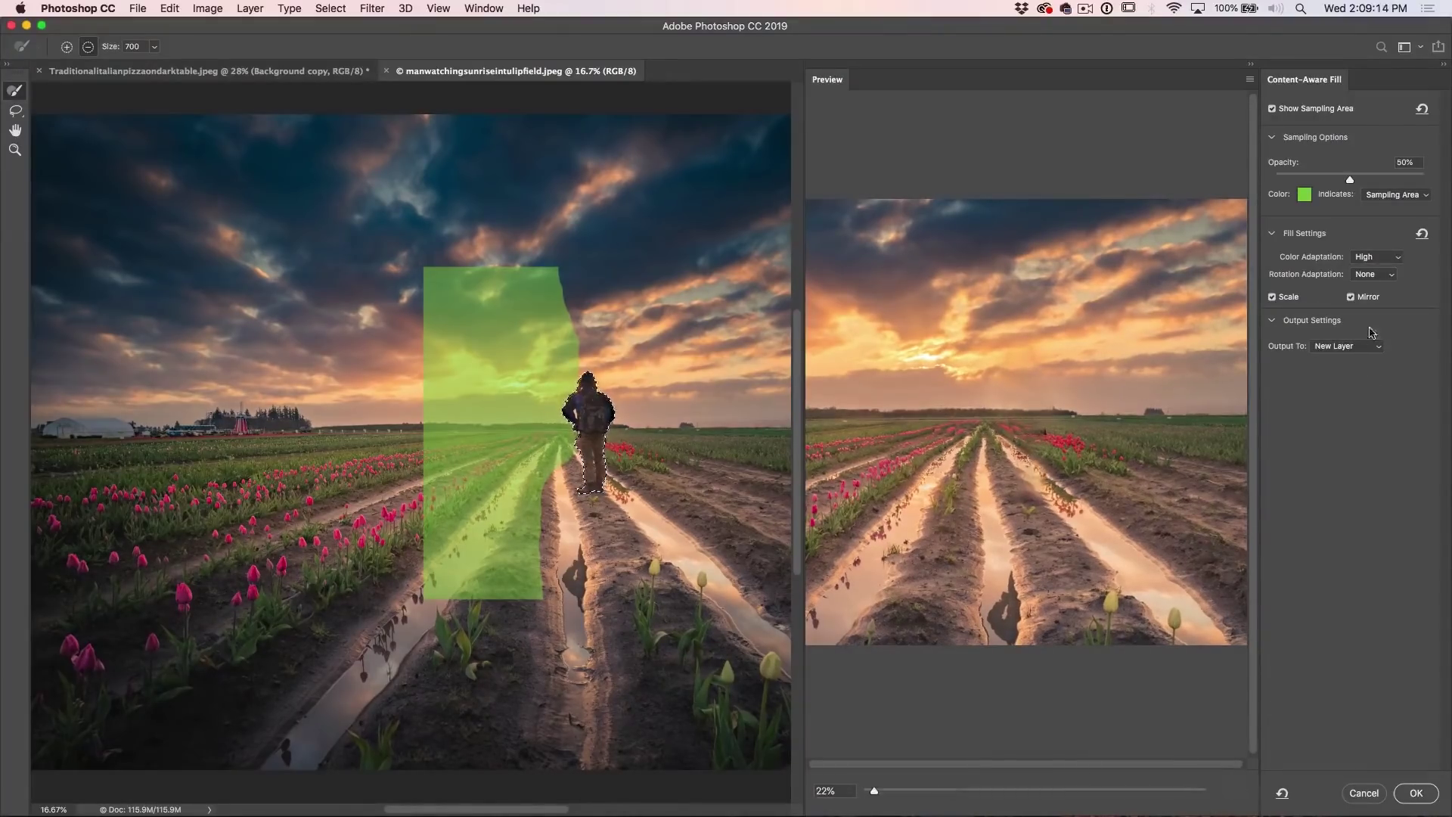
click(1375, 259)
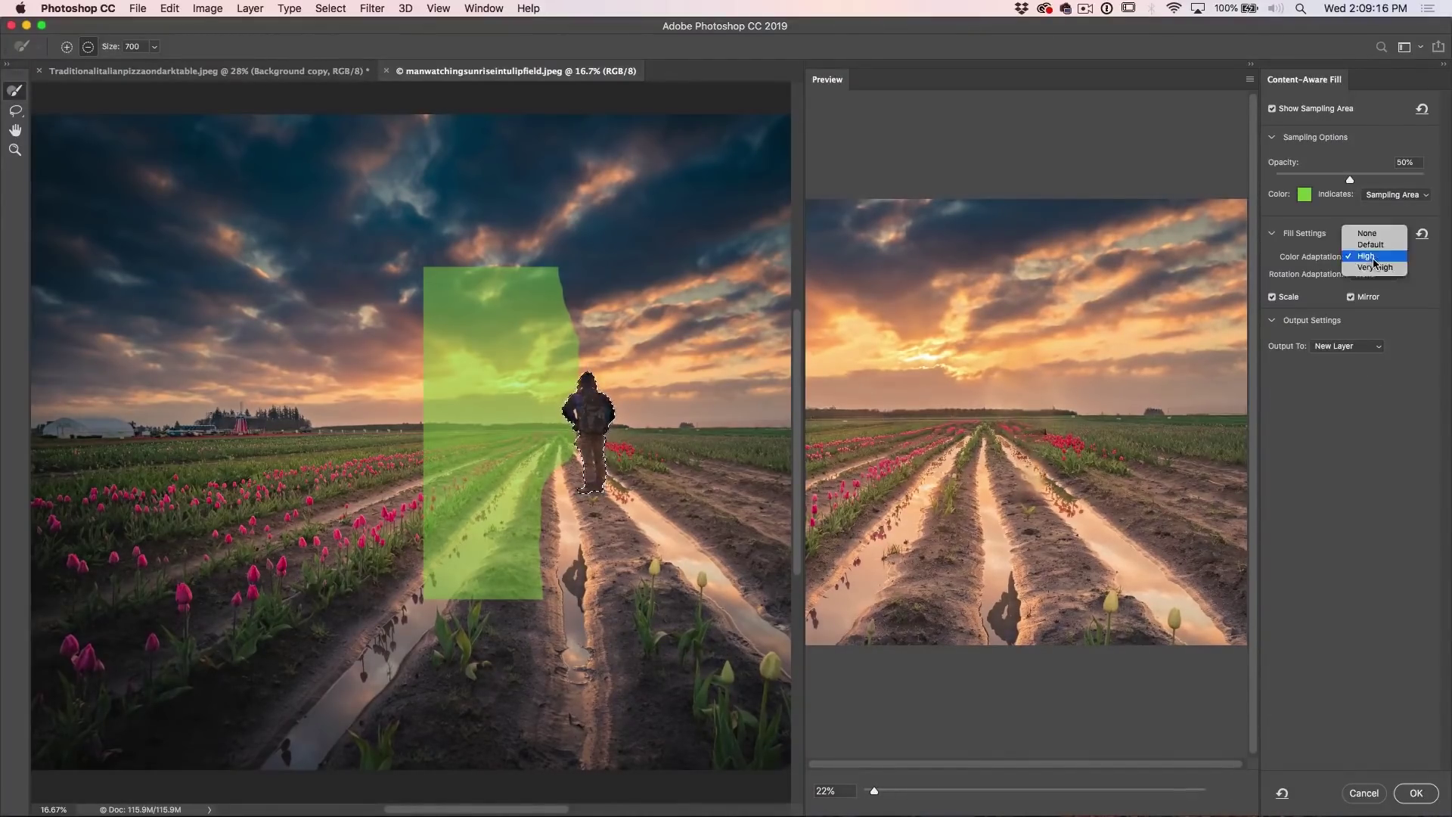
click(1377, 269)
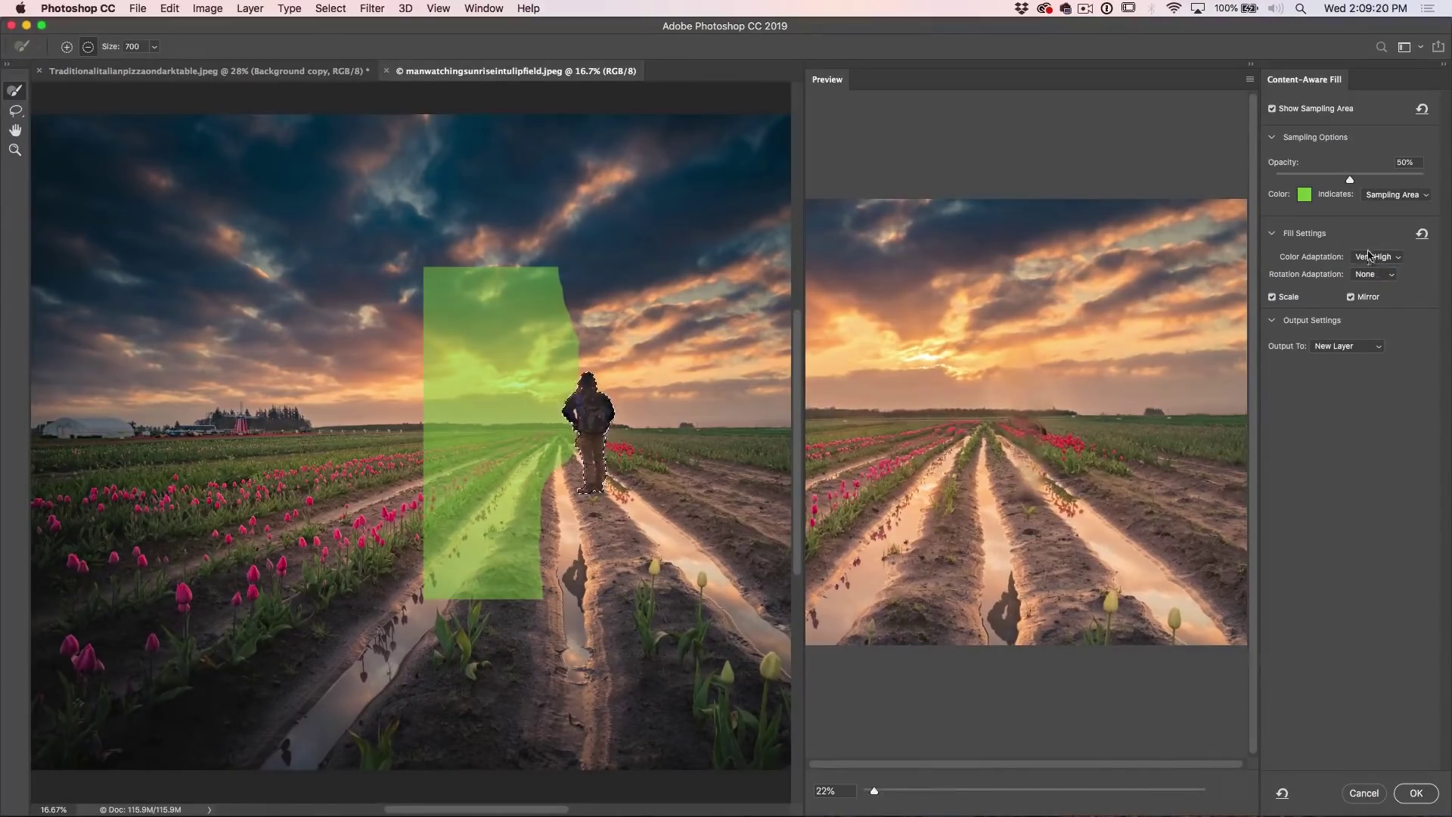
click(1385, 260)
click(1379, 248)
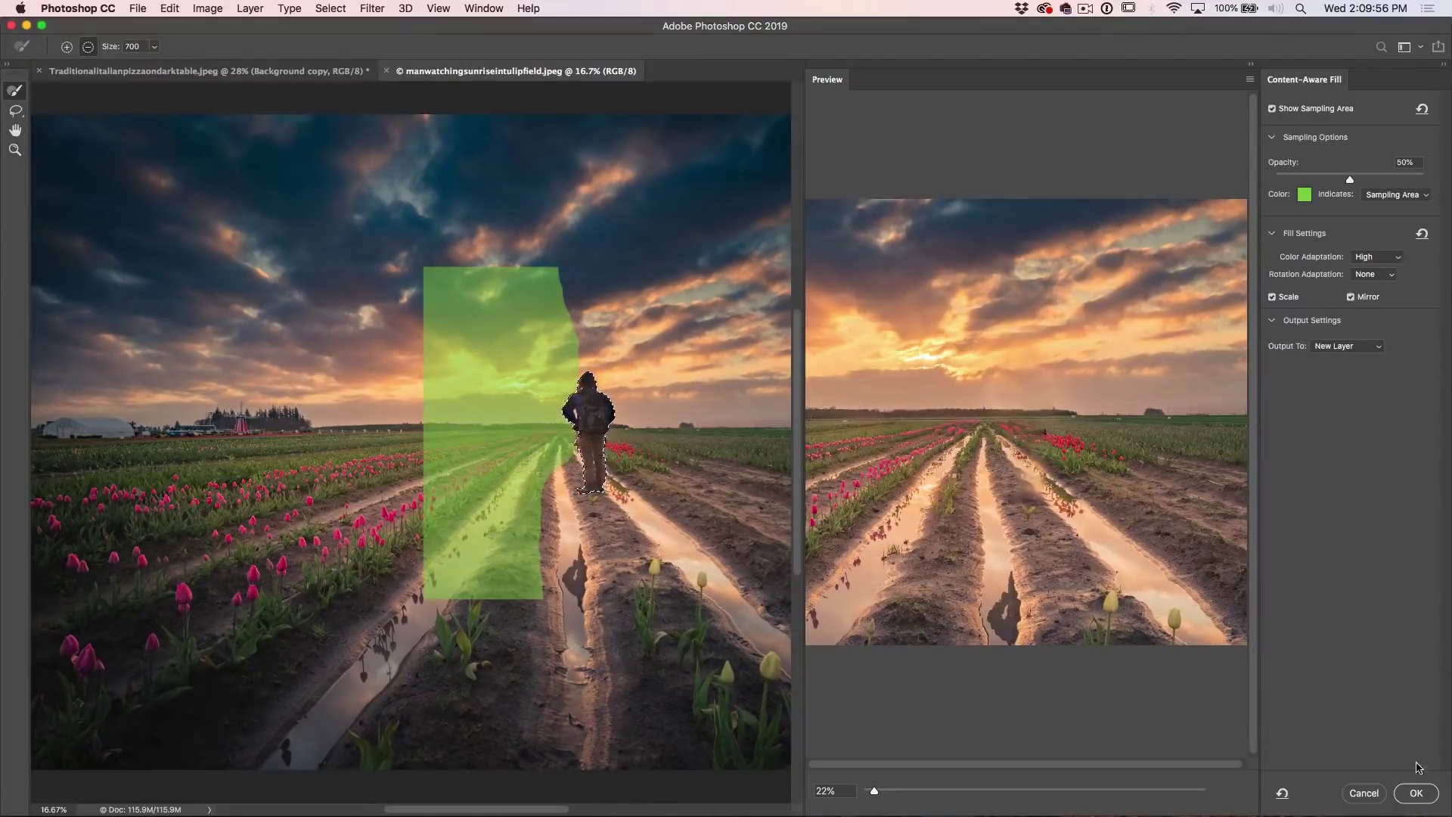
click(1417, 793)
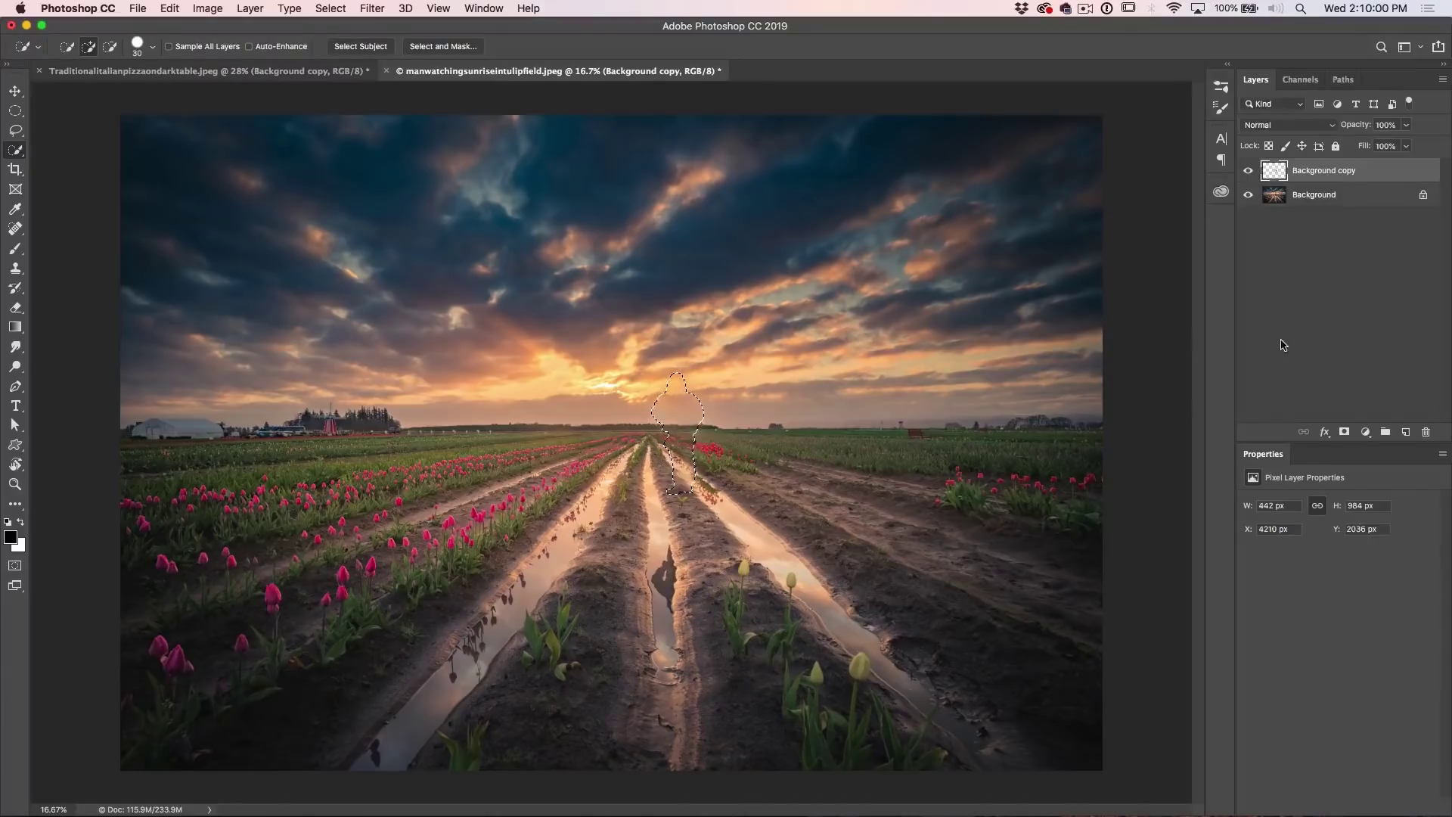
Step: Toggle the Background copy layer to compare, leaving it hidden
click(1249, 171)
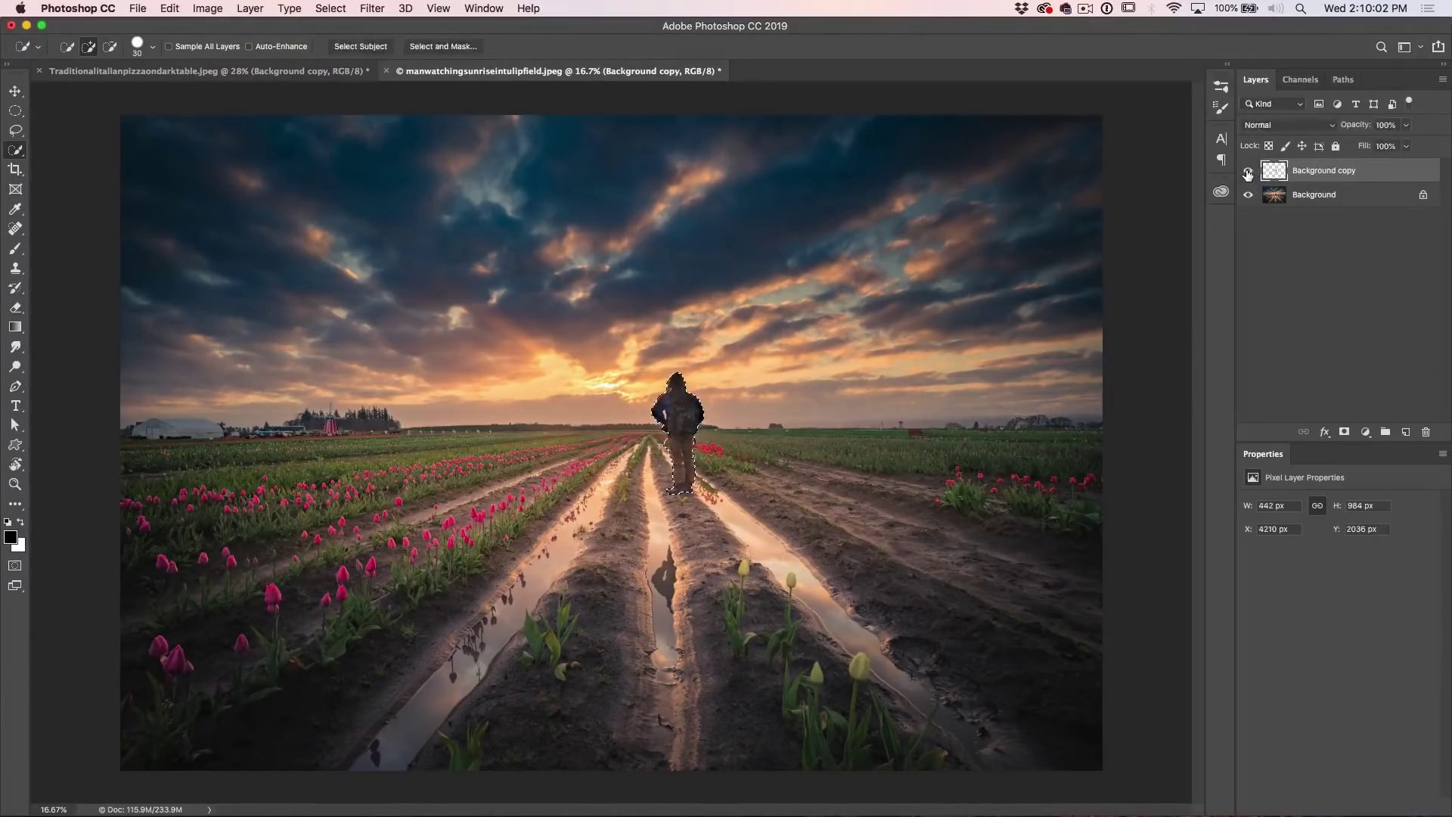
click(1248, 171)
click(1248, 171)
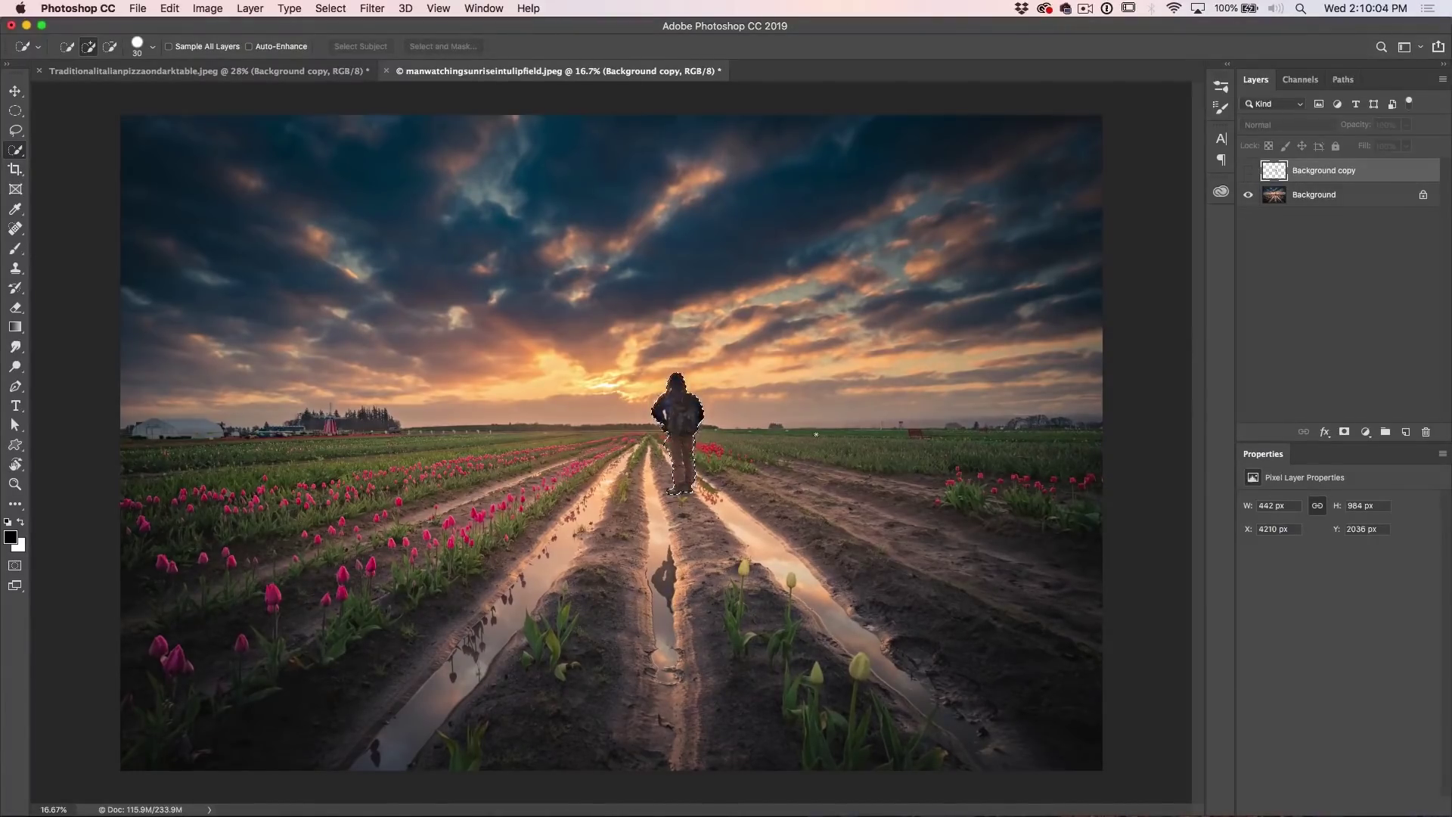
Step: Clear the selection and make the original Background layer active
key(super+d)
click(1296, 197)
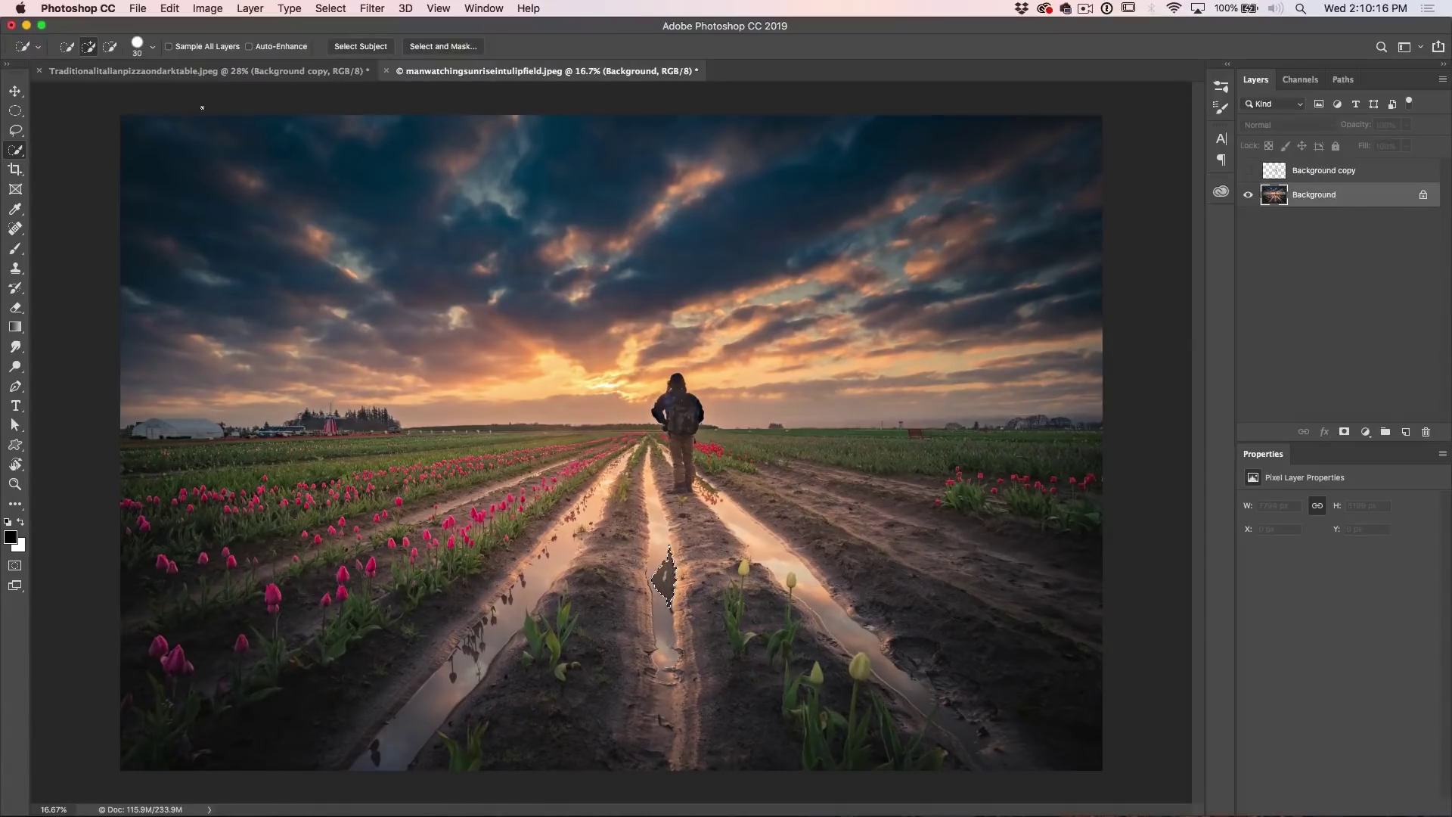
click(170, 8)
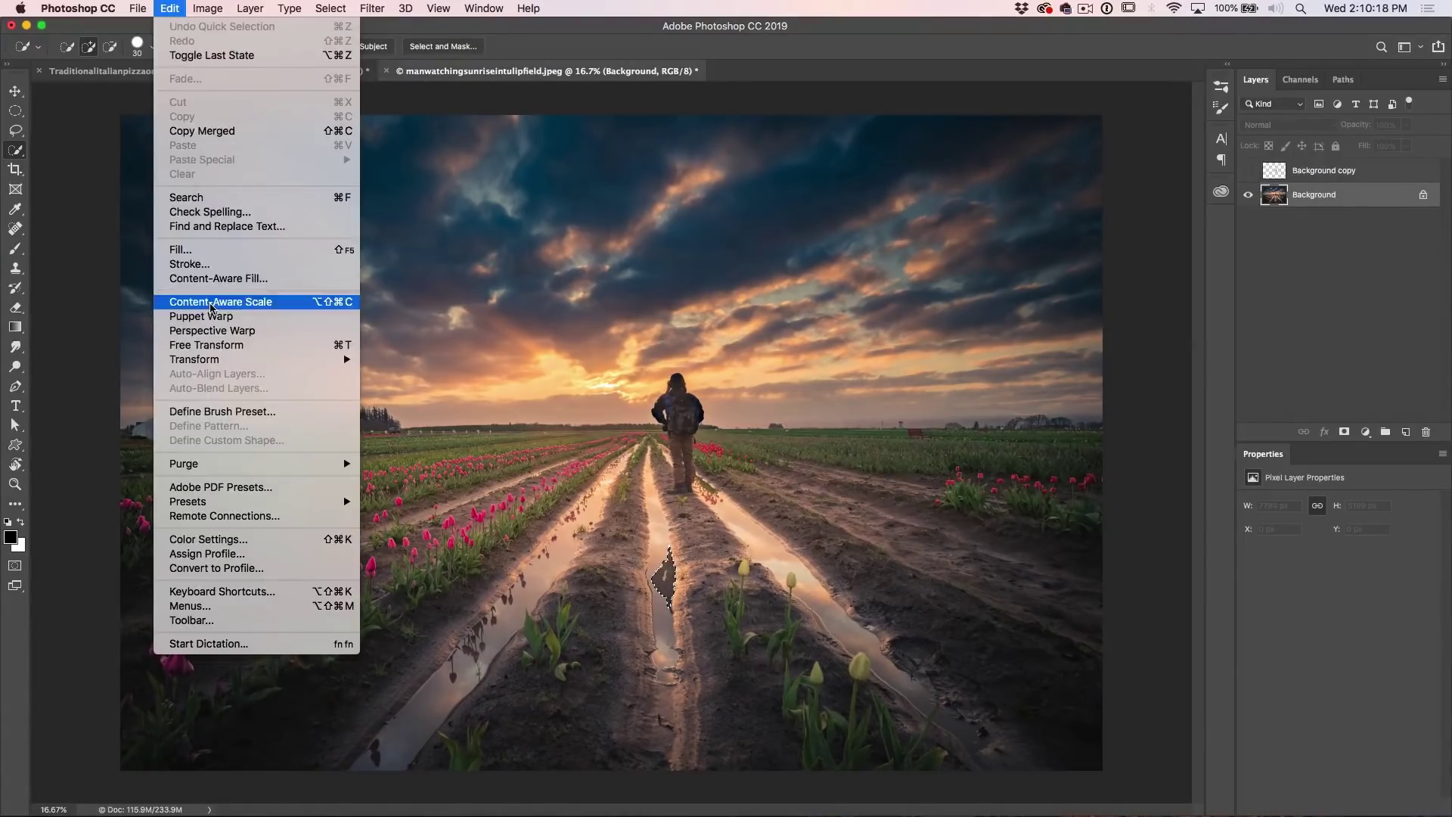
Step: Start a Content-Aware Fill on the reflection and expand its selection slightly
click(212, 278)
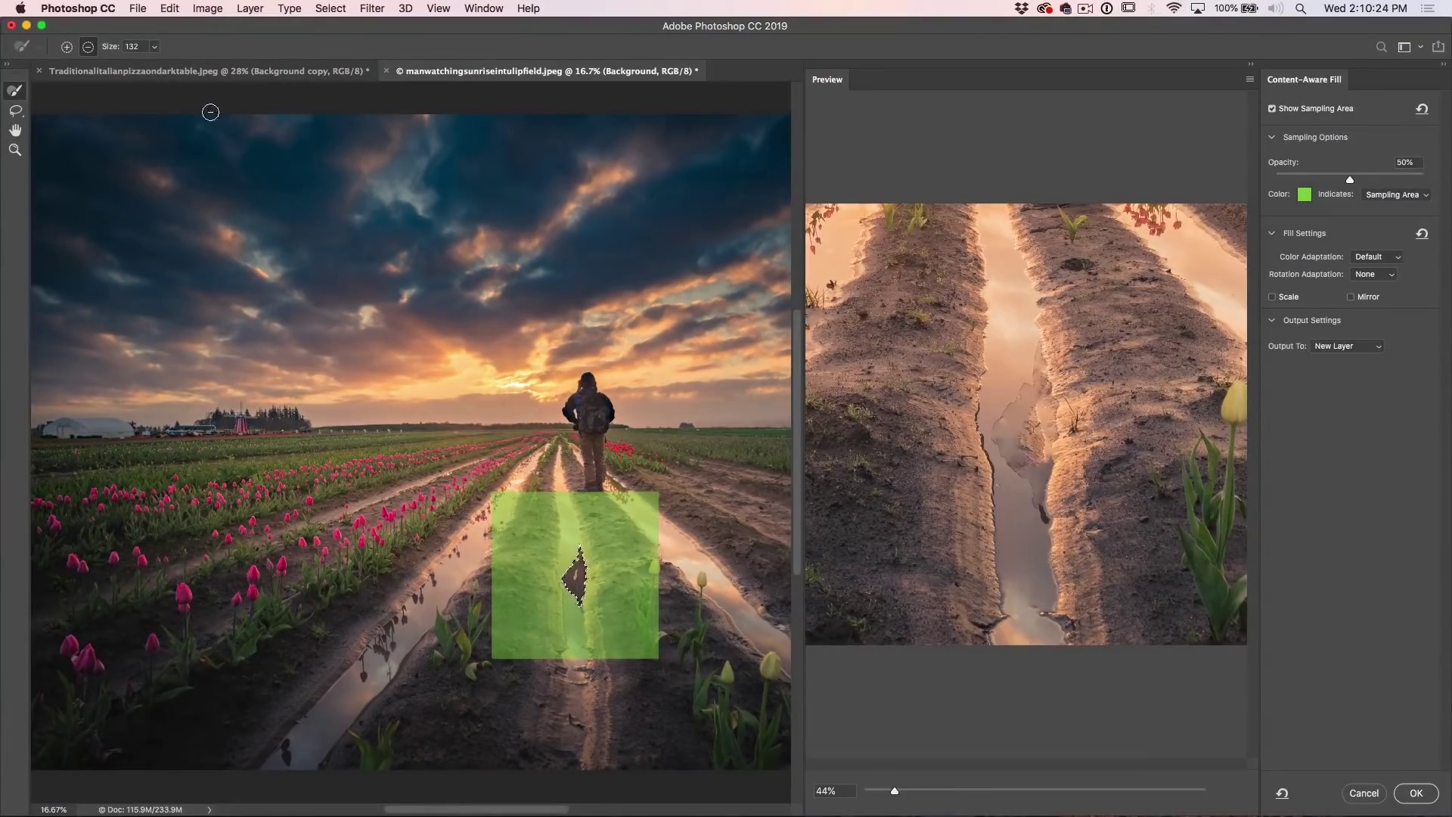
click(16, 112)
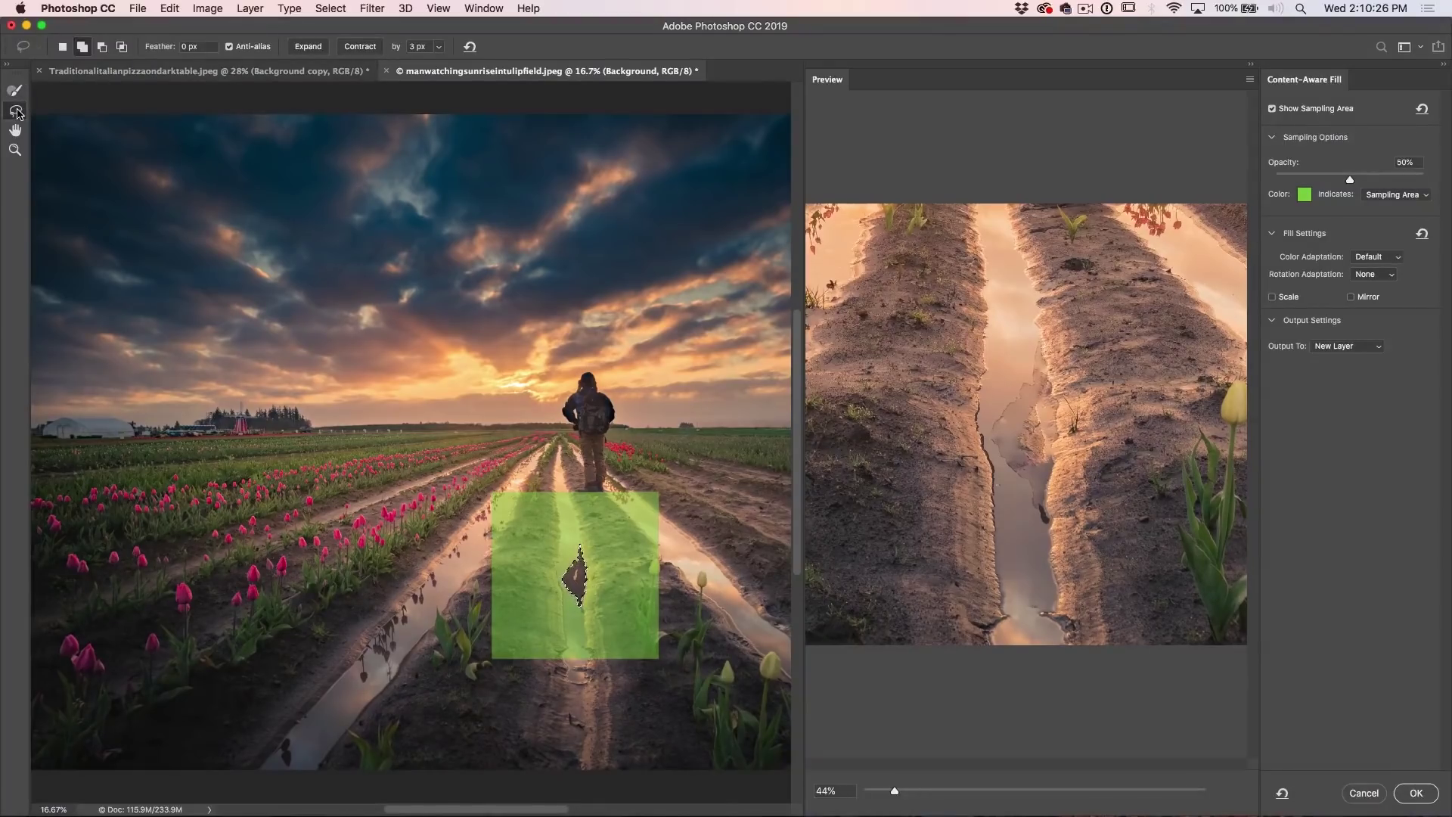
click(309, 49)
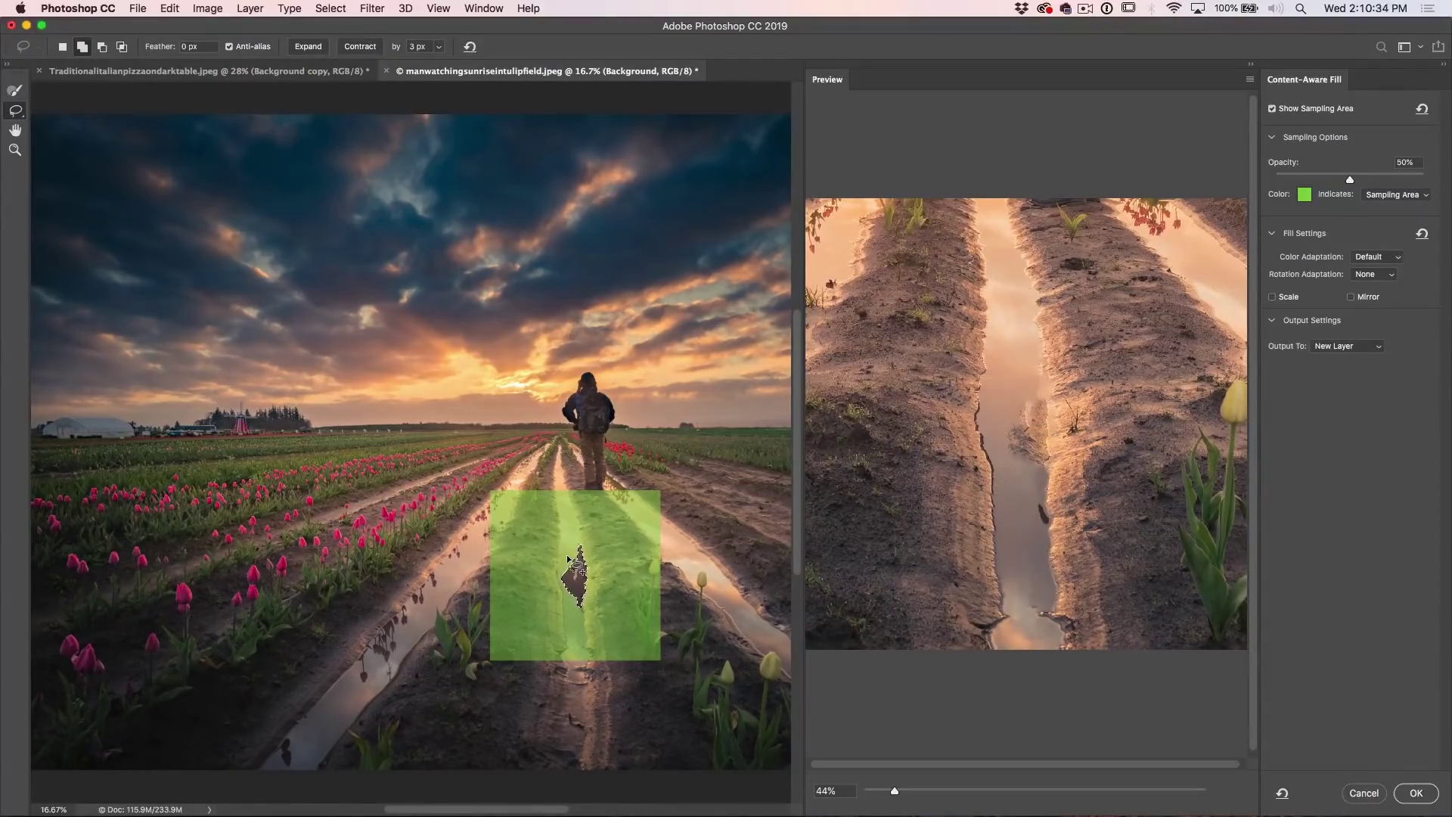
Step: Subtract the lower-left area and a vertical stripe from sampling at brush size 300
click(14, 93)
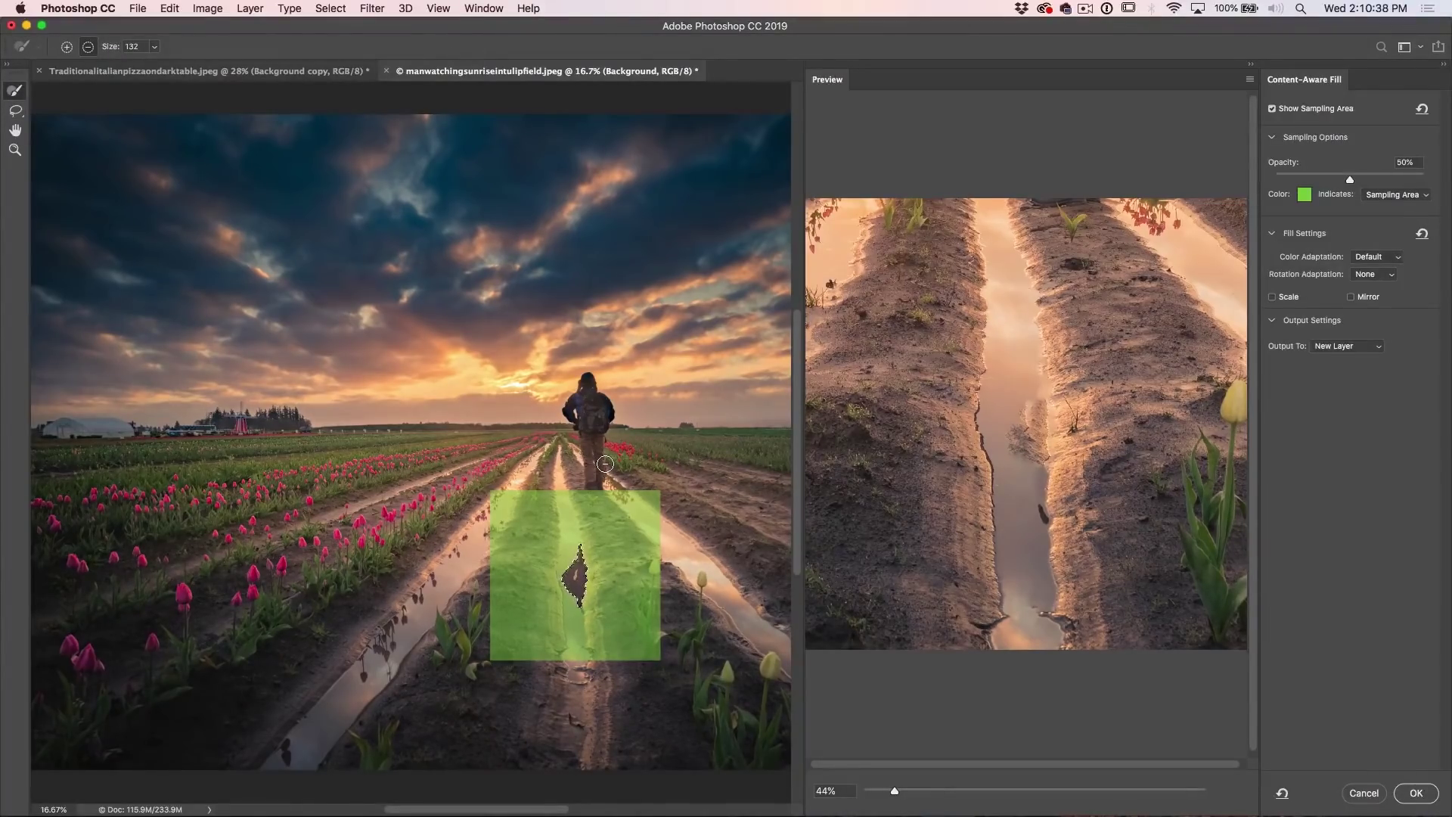
key(bracketright)
key(bracketright)
key(bracketright)
key(bracketright)
key(bracketright)
mouse_move(513, 579)
mouse_down()
mouse_move(534, 491)
mouse_move(551, 640)
mouse_move(546, 662)
mouse_move(507, 599)
mouse_move(485, 678)
mouse_up()
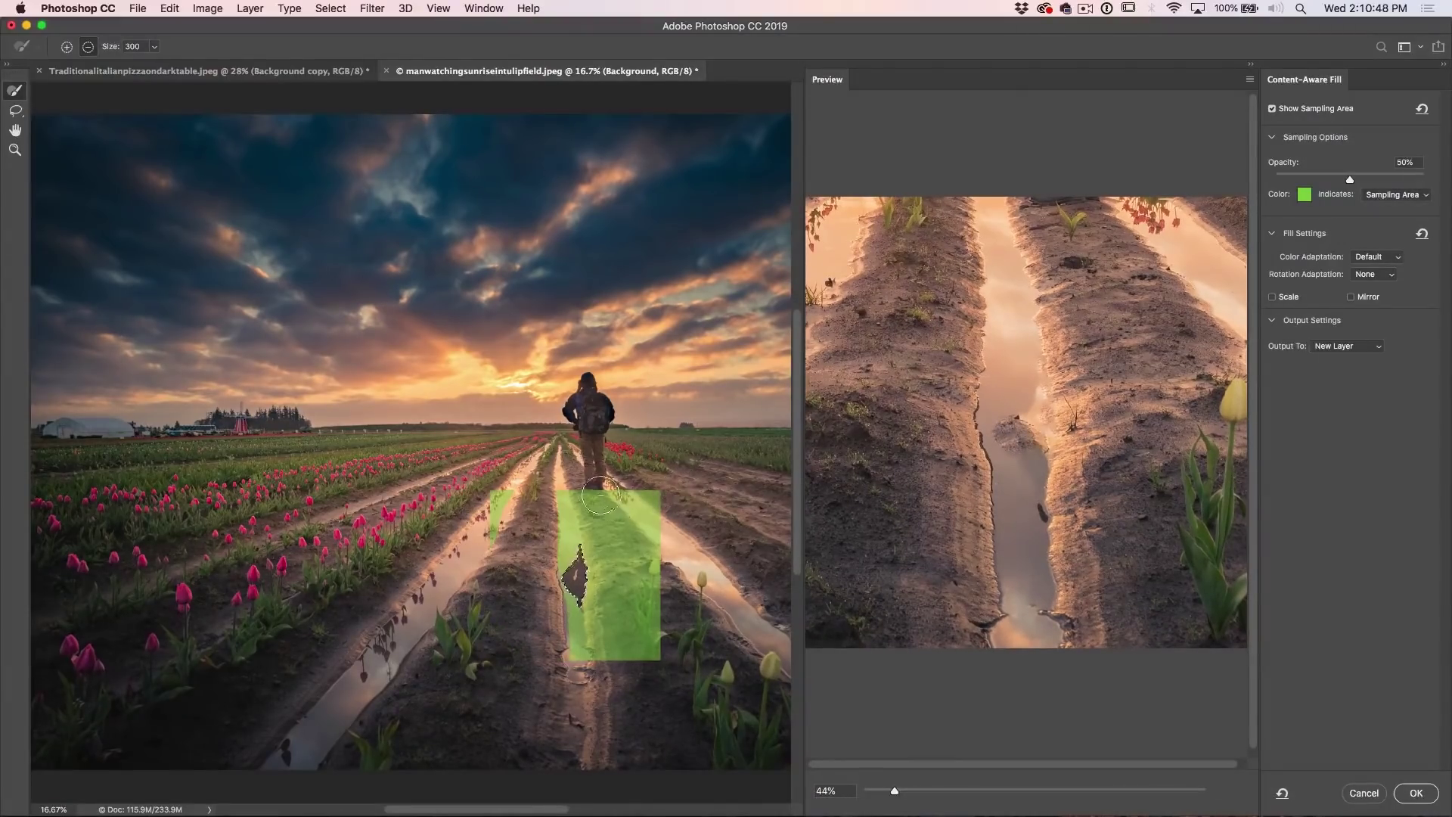
mouse_move(600, 496)
mouse_down()
mouse_move(603, 645)
mouse_move(626, 682)
mouse_move(627, 606)
mouse_move(651, 635)
mouse_move(634, 547)
mouse_move(658, 515)
mouse_move(623, 513)
mouse_up()
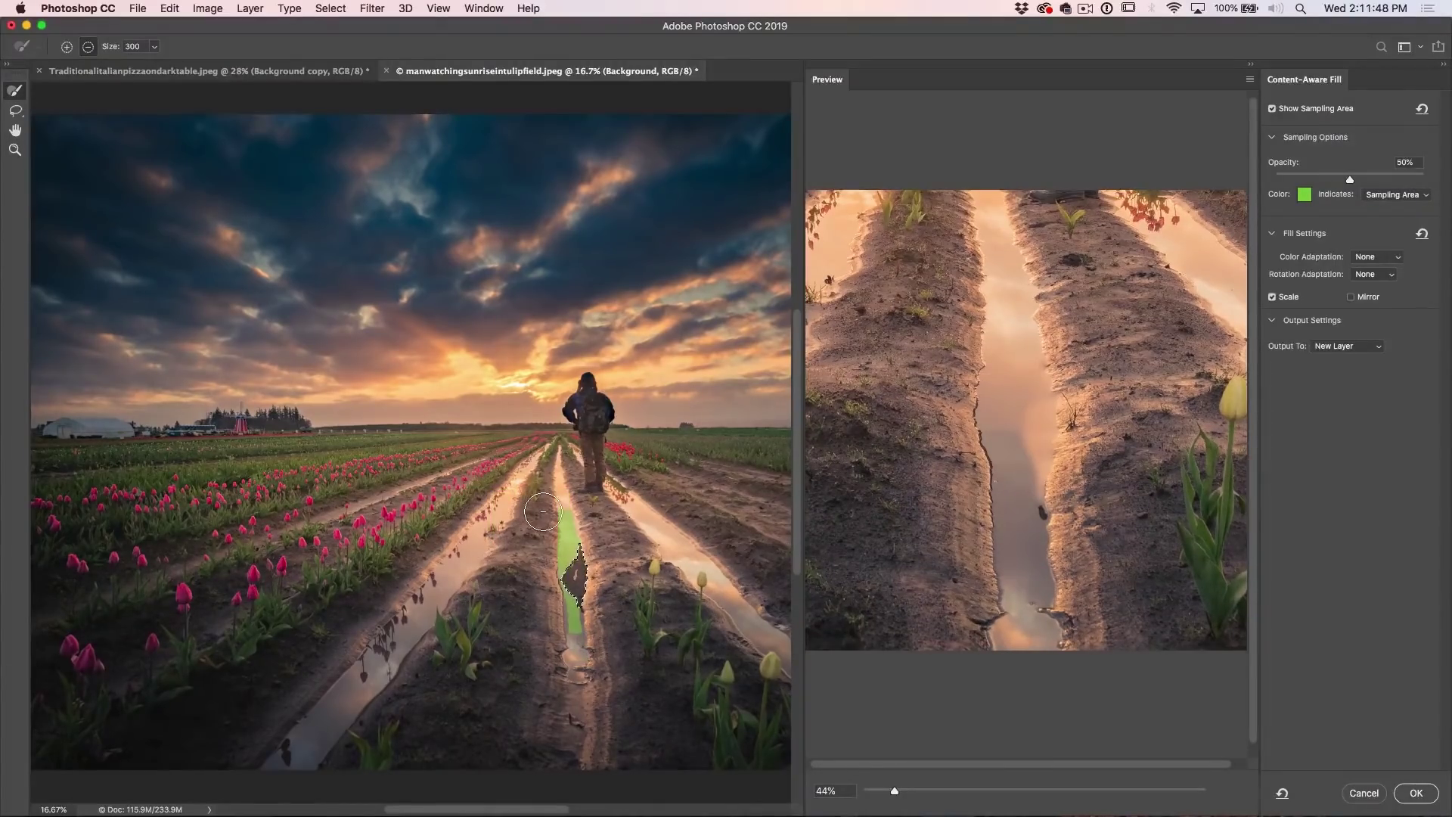
Step: Subtract a small puddle patch at brush size 125 and apply the fill to a new layer
scroll(544, 512, up, 5)
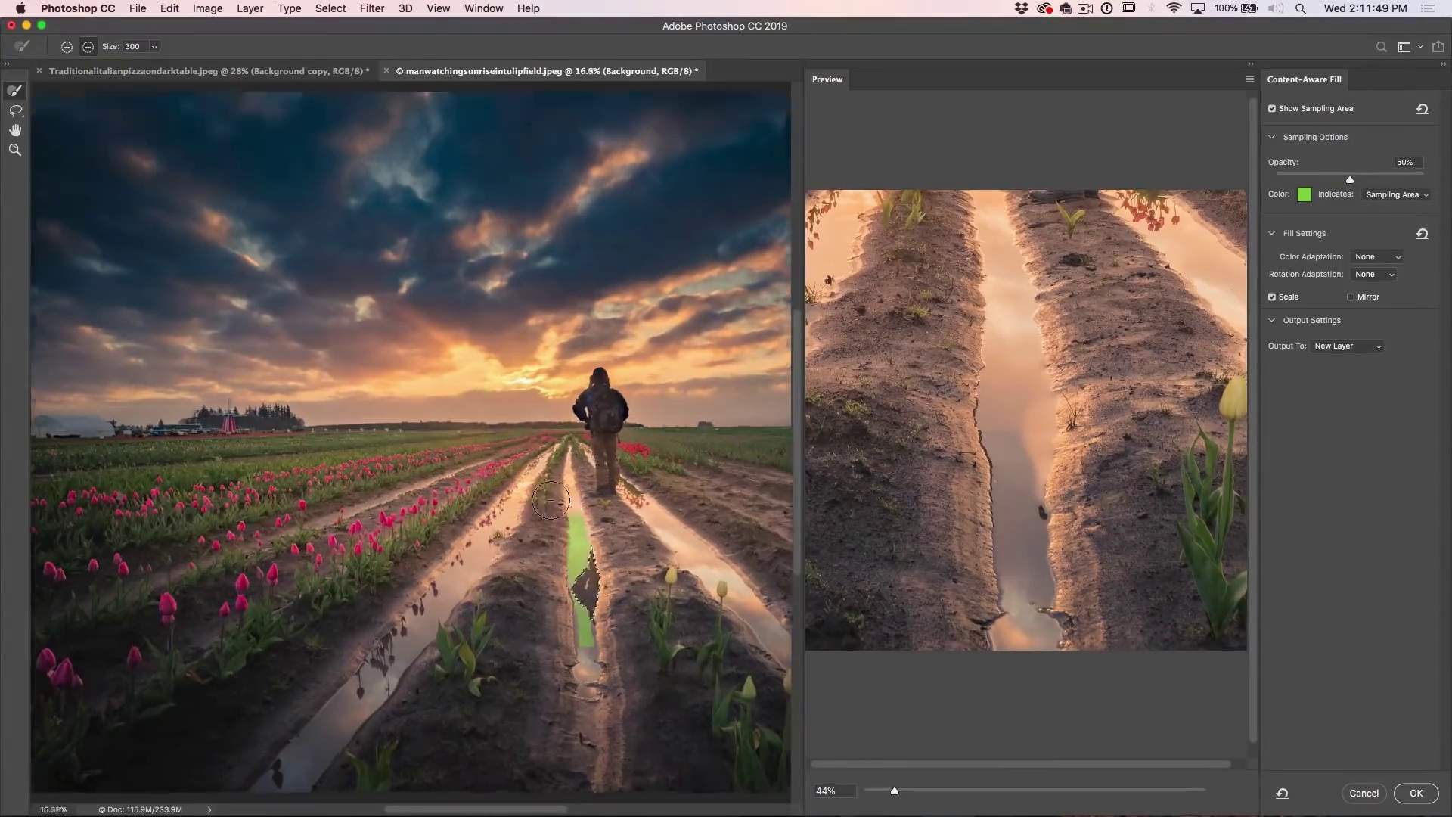
scroll(551, 500, down, 5)
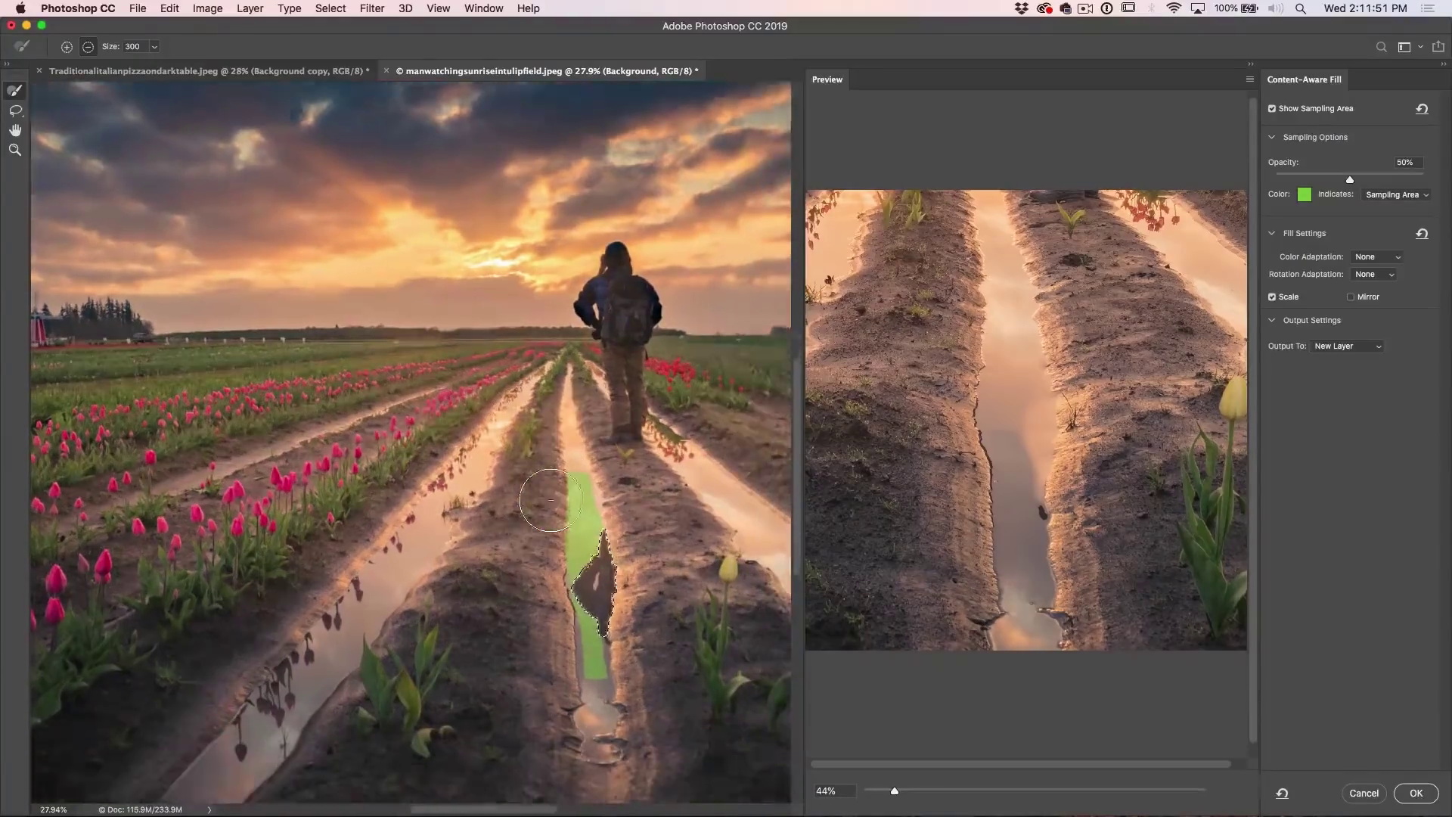
scroll(551, 500, up, 3)
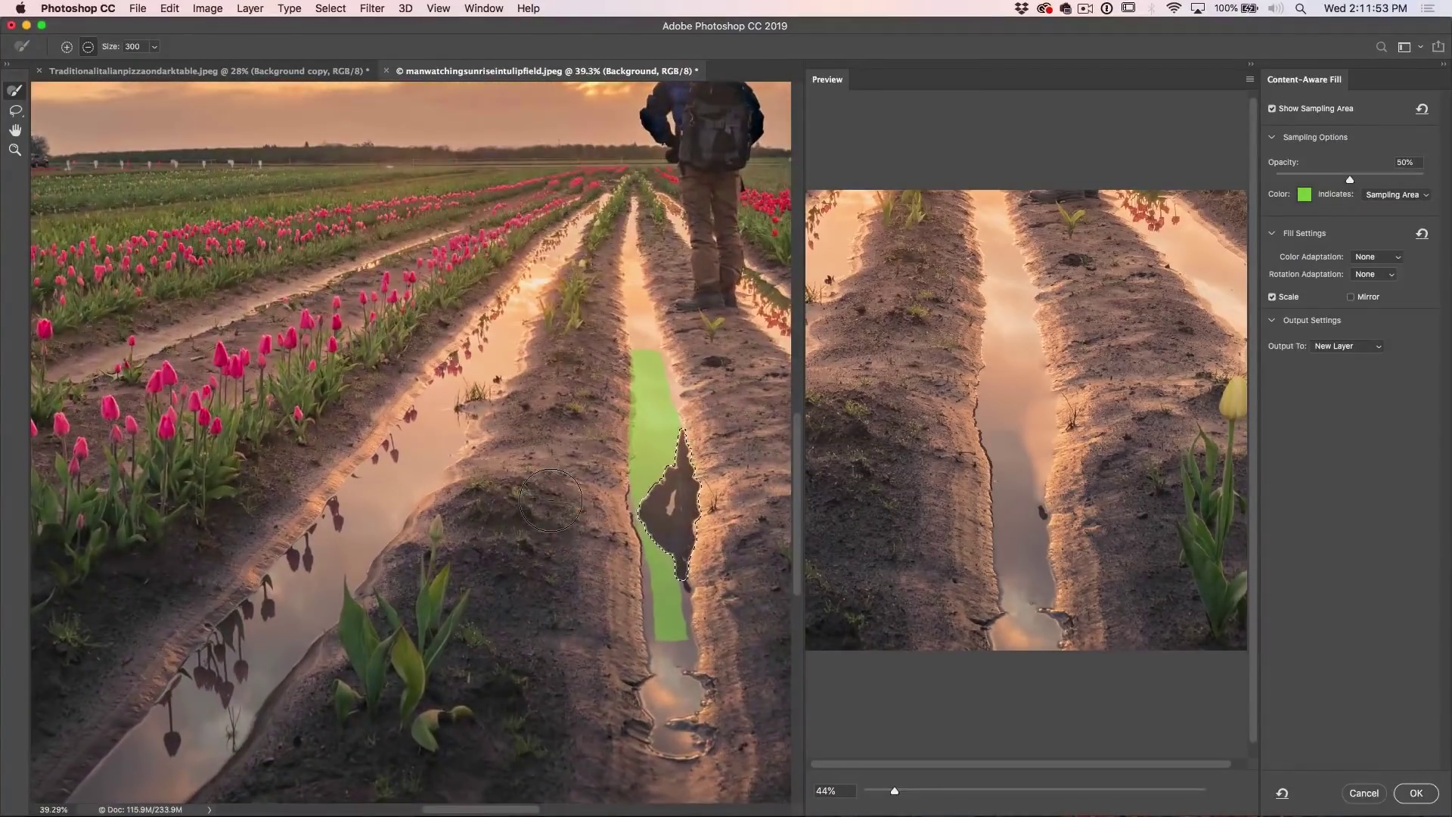
scroll(550, 500, right, 2)
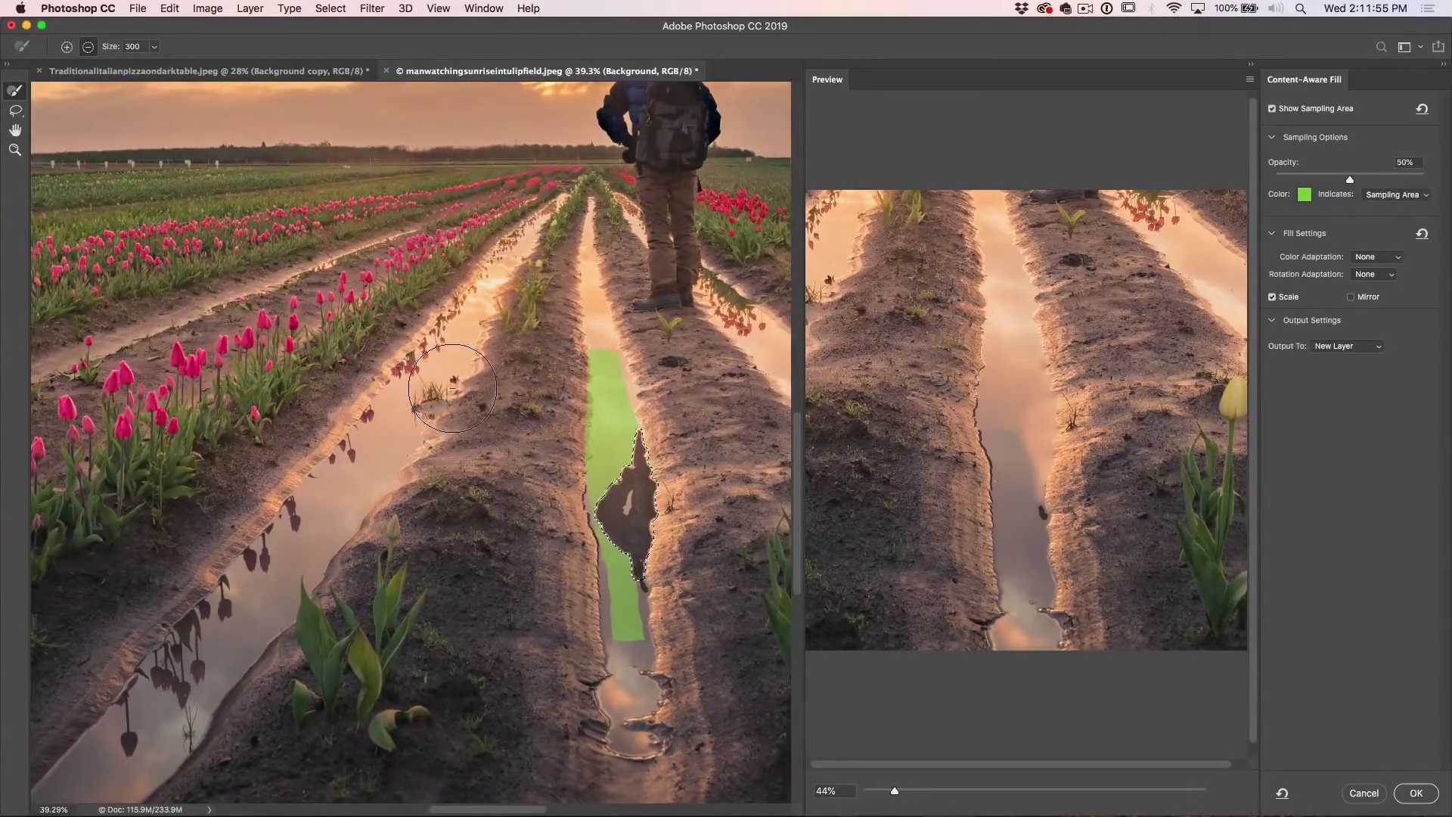
key(bracketleft)
key(bracketleft)
key(bracketleft)
key(bracketleft)
key(bracketleft)
key(bracketleft)
key(bracketleft)
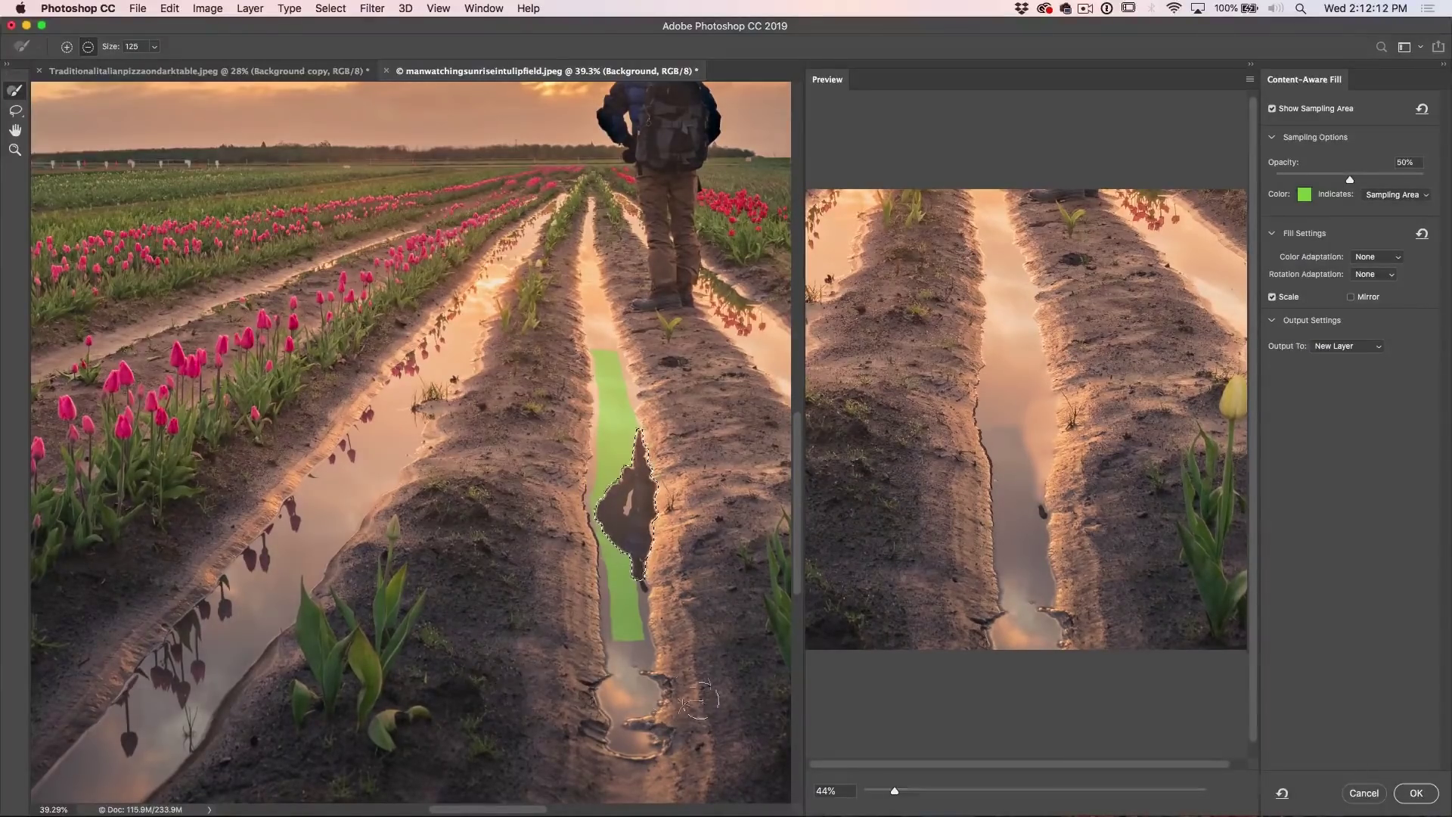
click(624, 631)
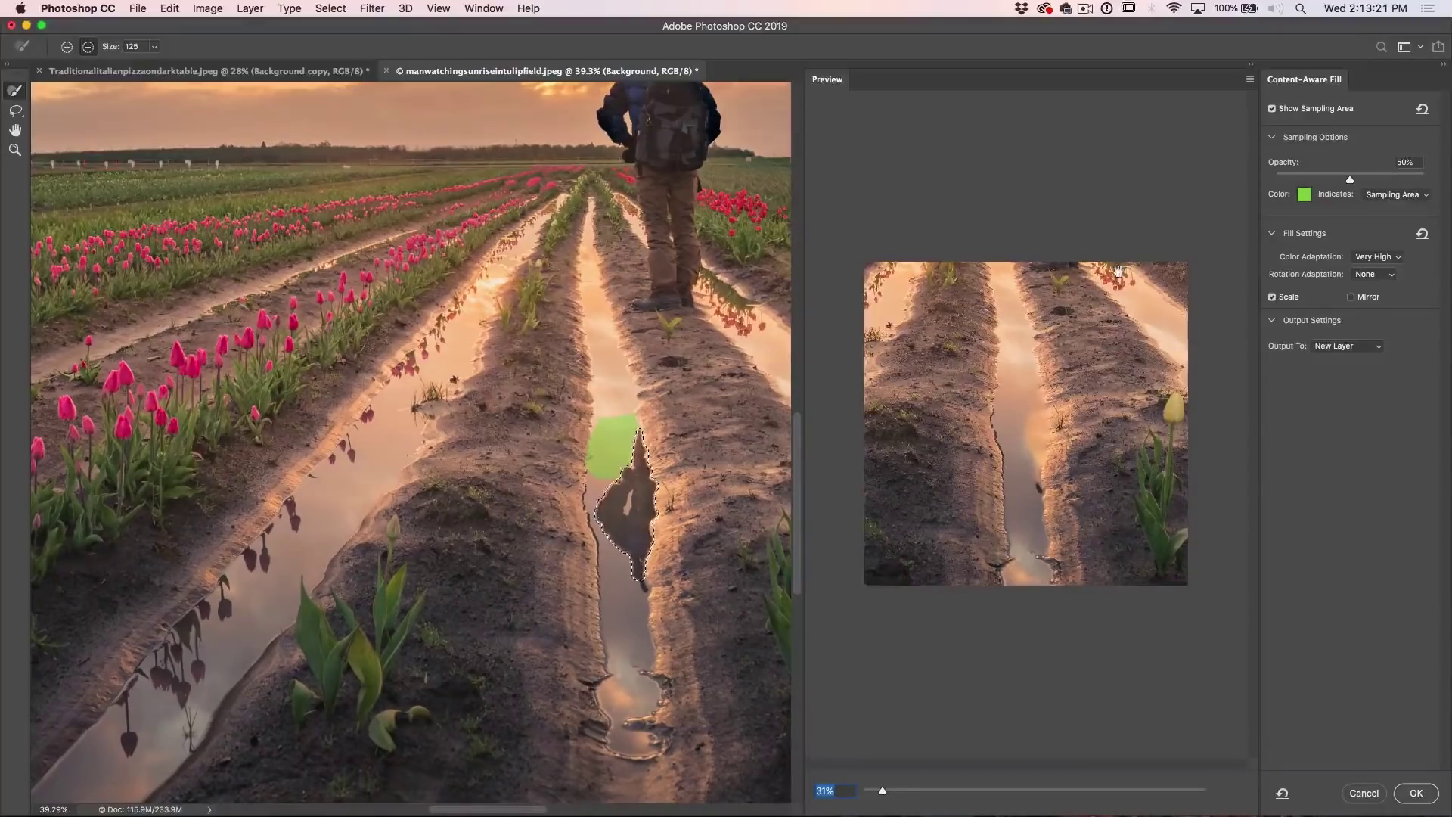
click(1417, 793)
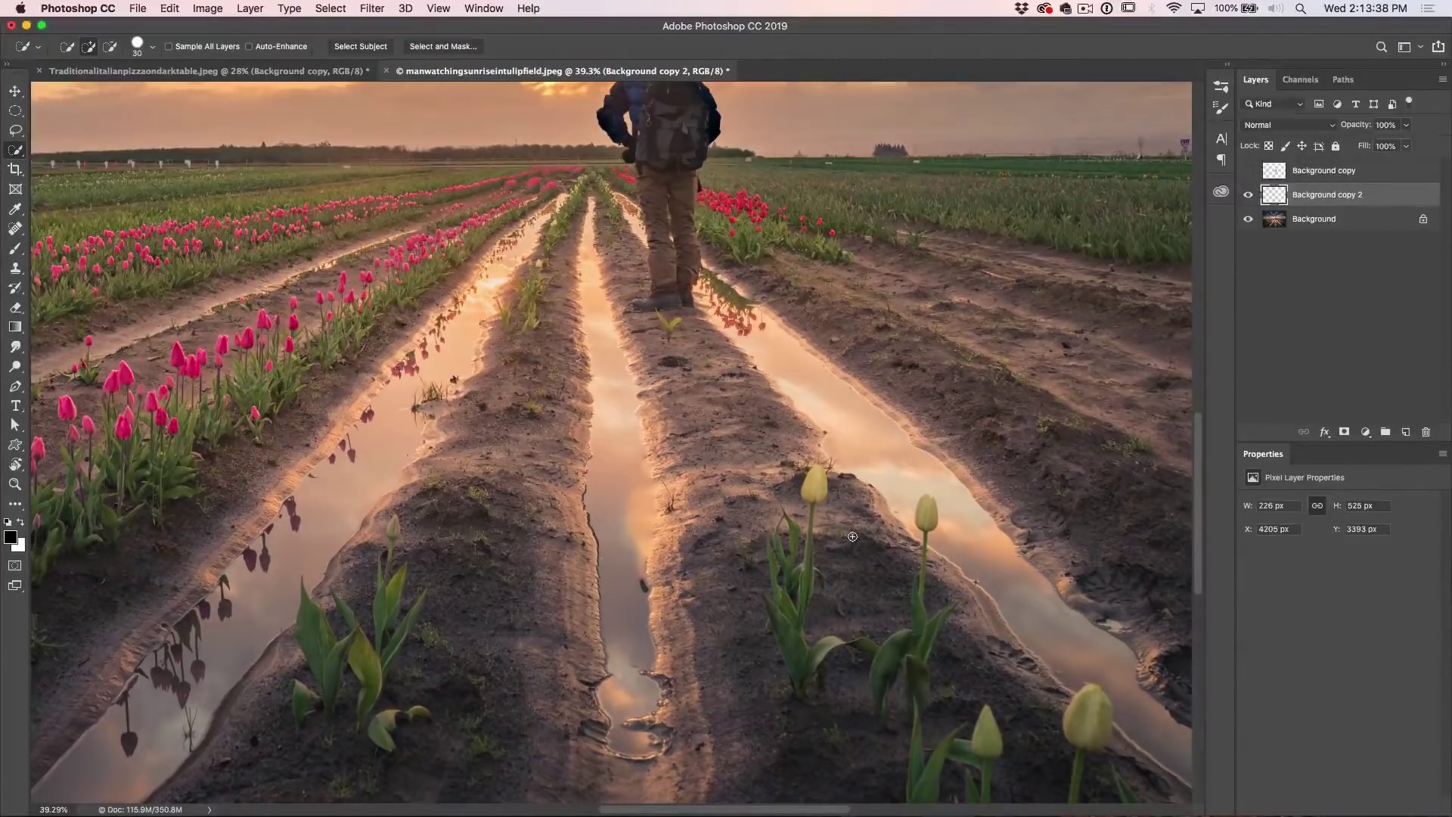
Step: Fit the tulip photo on screen and toggle the Background copy fill layers to compare
key(super+0)
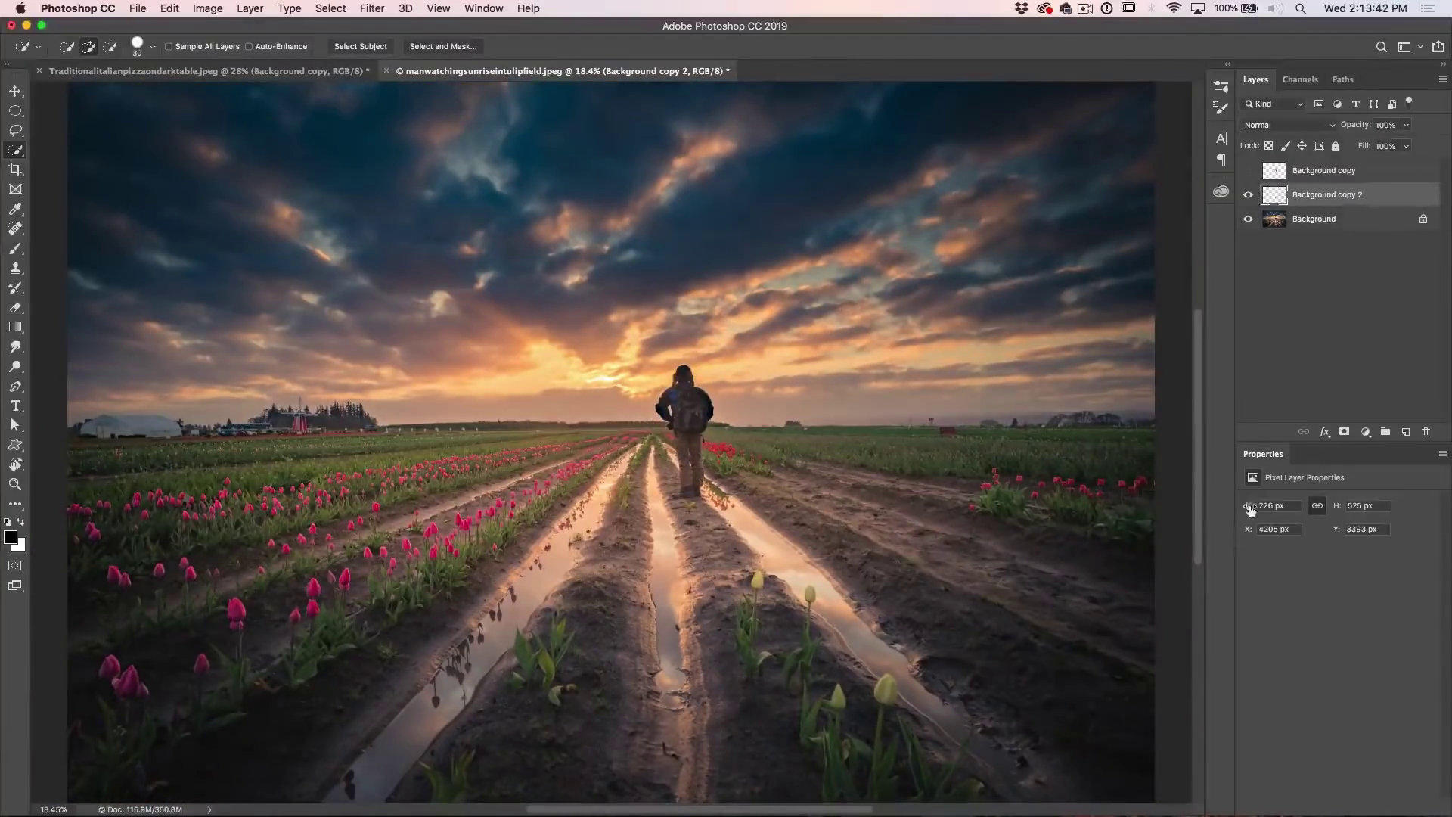
click(1249, 170)
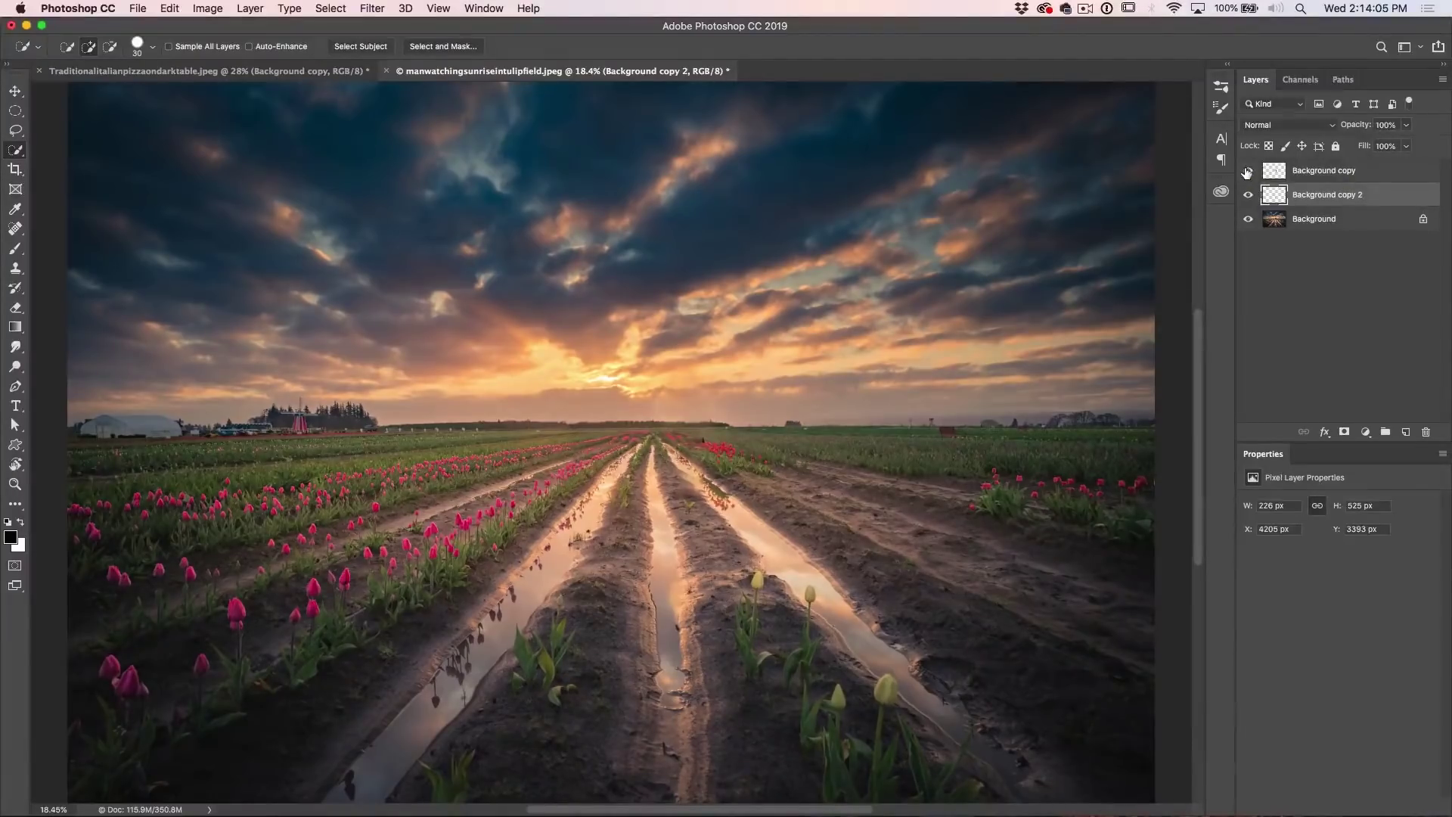
click(1249, 196)
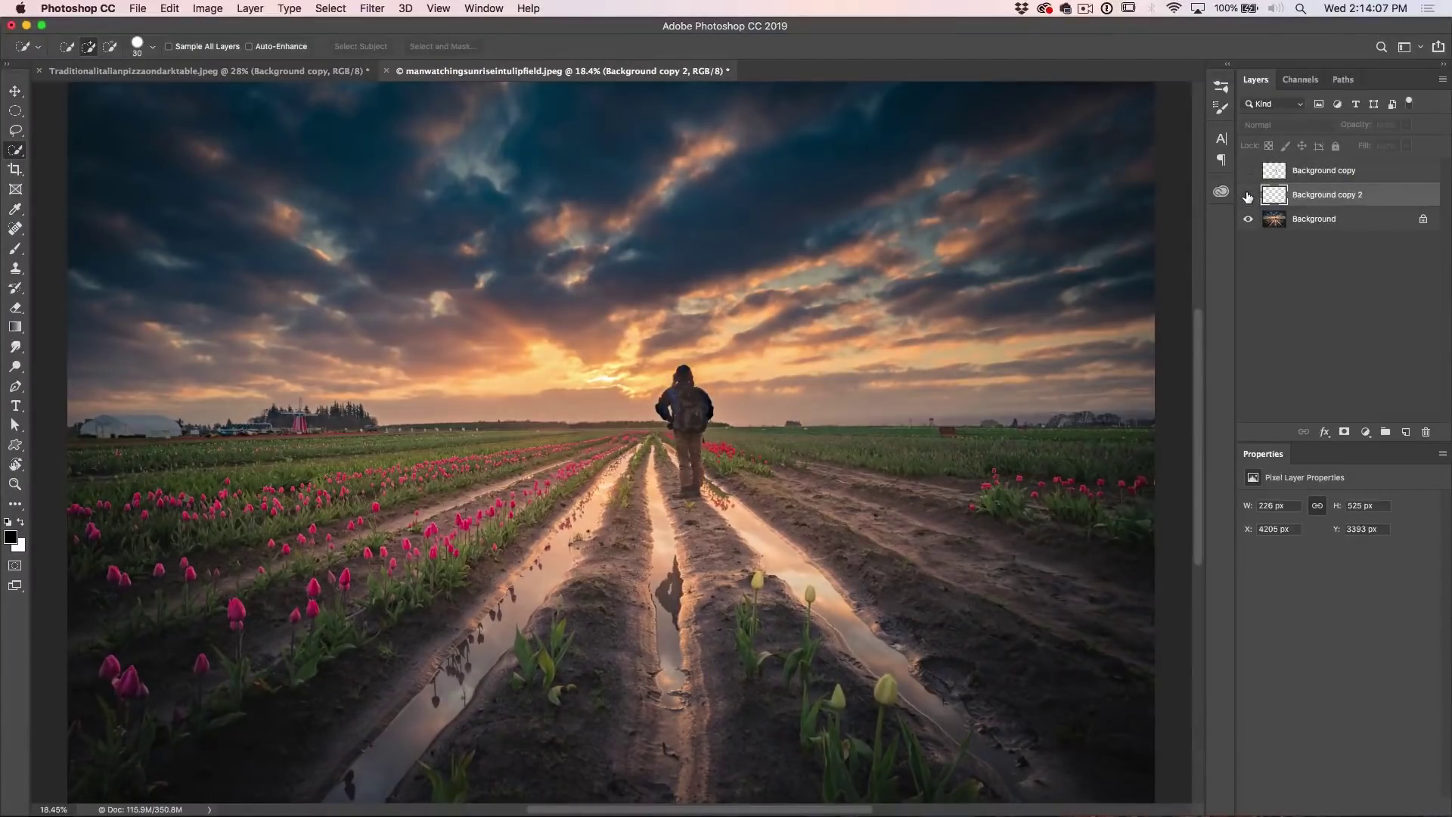
click(1248, 170)
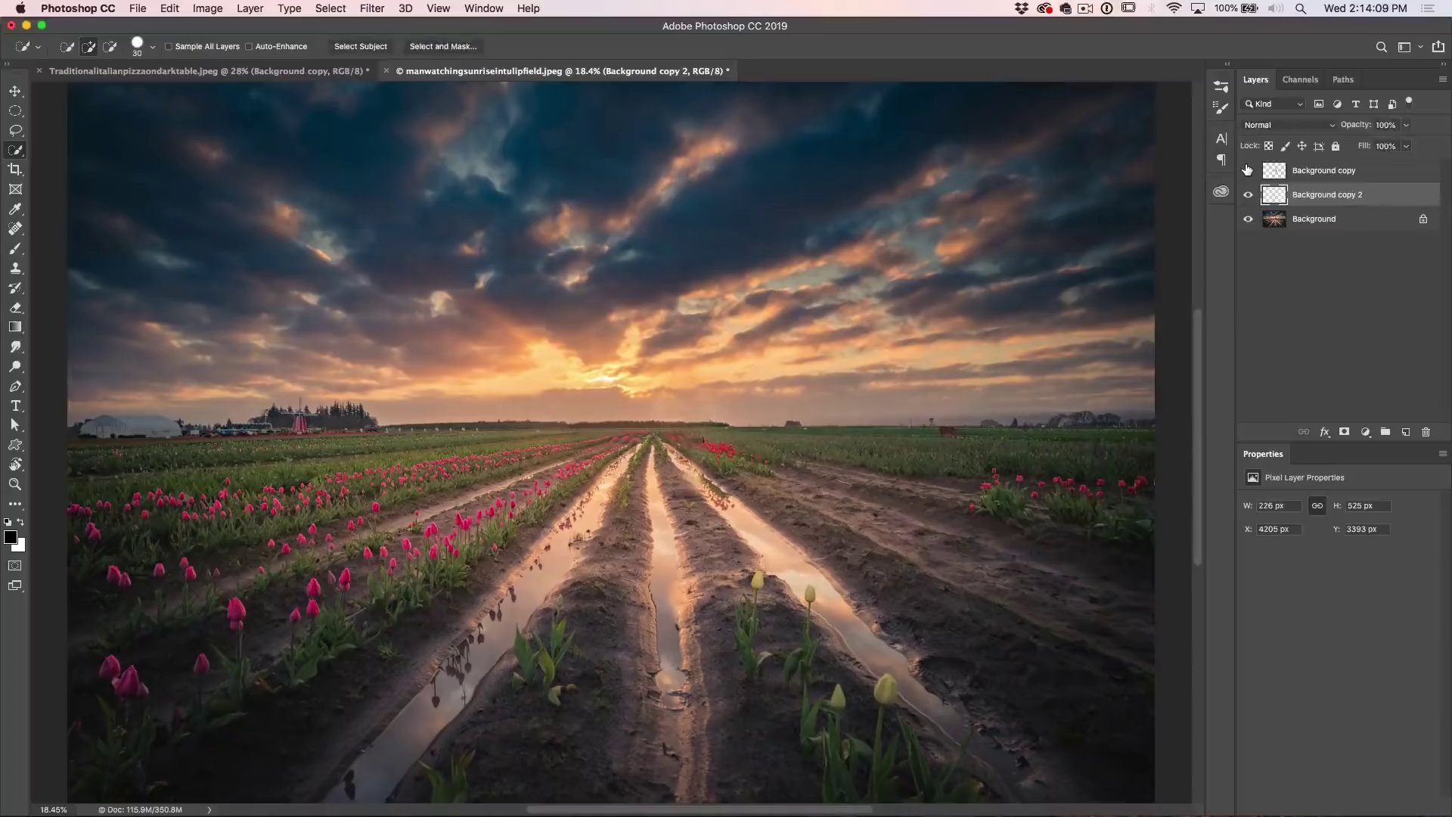